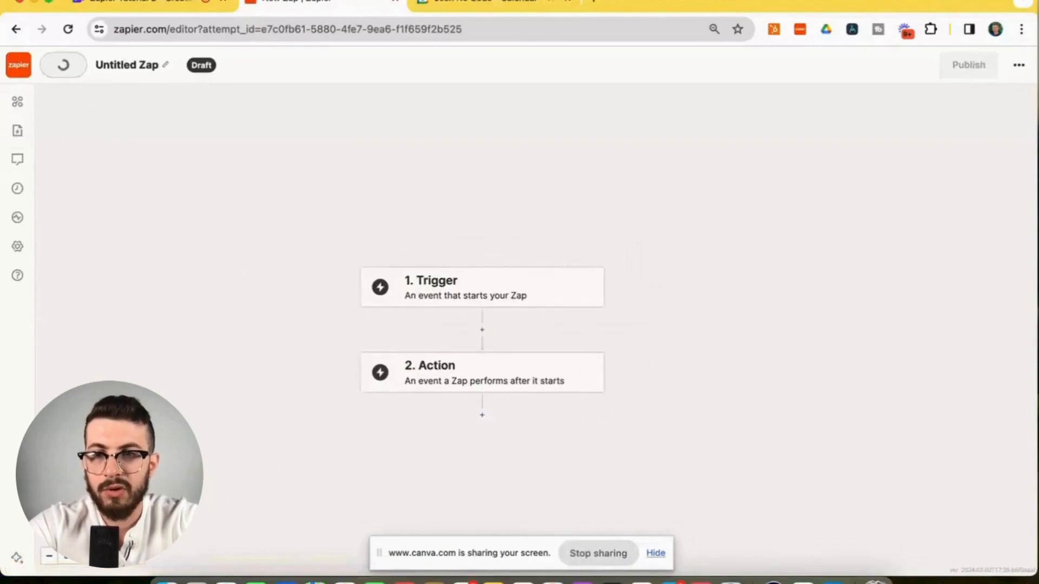
Step: Rename the untitled Zap as "Send Google Calendar Reminder to Slack Channel"
{"action": "left_click", "coordinate": [103, 558]}
{"action": "left_click", "coordinate": [103, 557]}
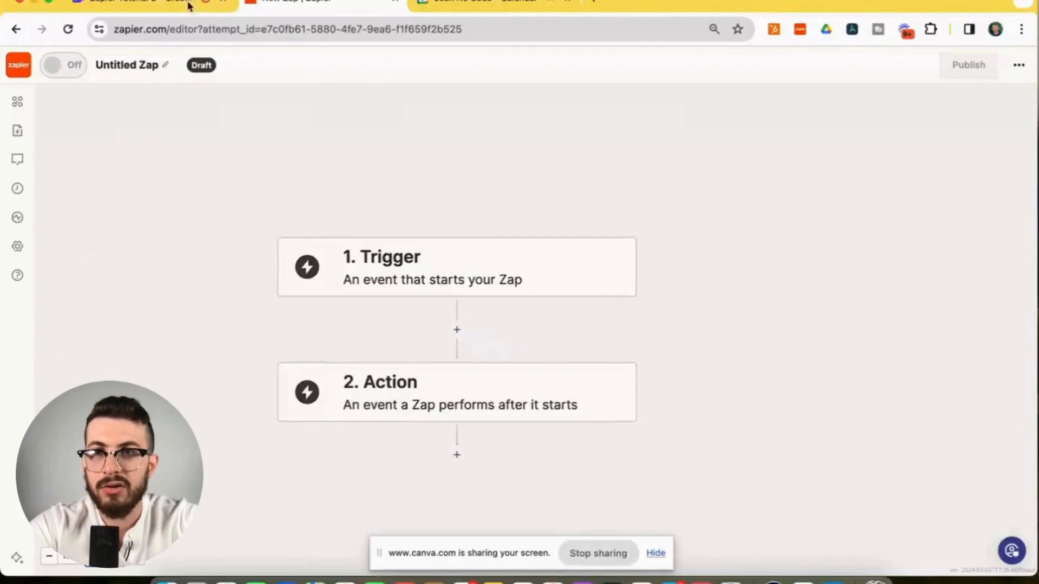
{"action": "left_click", "coordinate": [152, 66]}
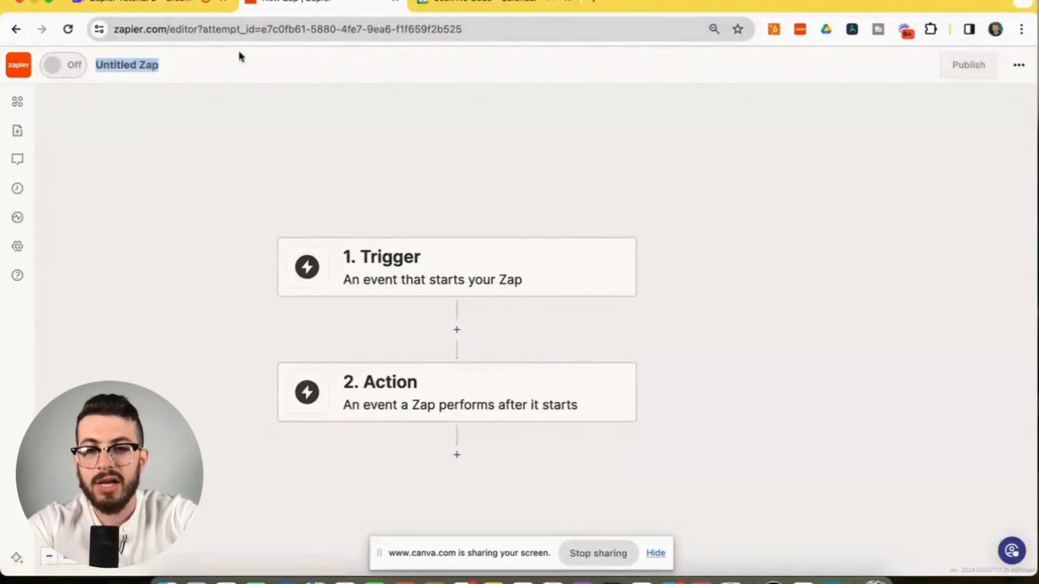
{"action": "type", "text": "Send Google Calendar"}
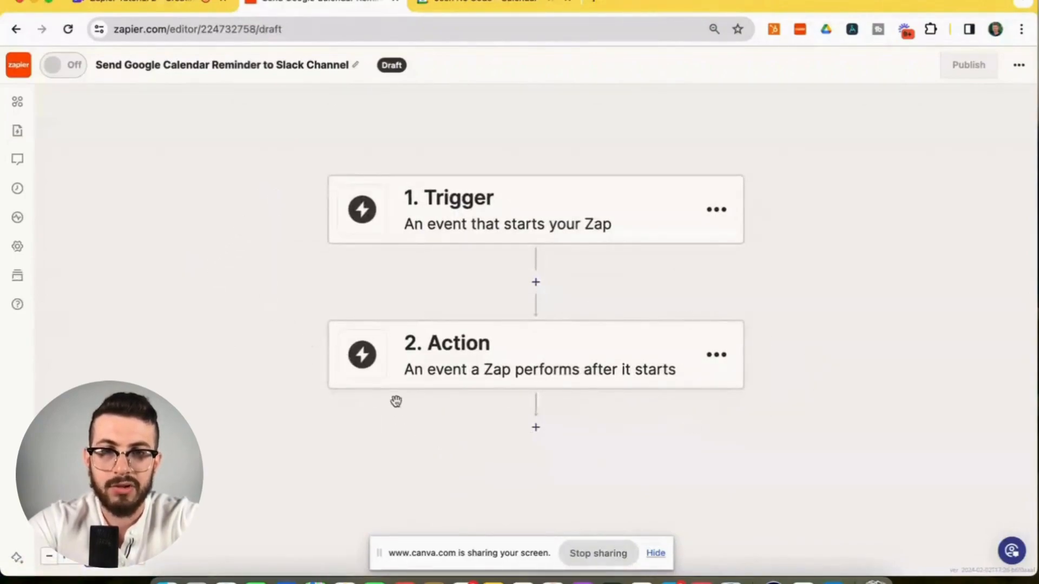
Step: Set the Zap's trigger to Google Calendar with the Event Start event and proceed to the account setup
{"action": "left_click", "coordinate": [452, 214]}
{"action": "type", "text": "google"}
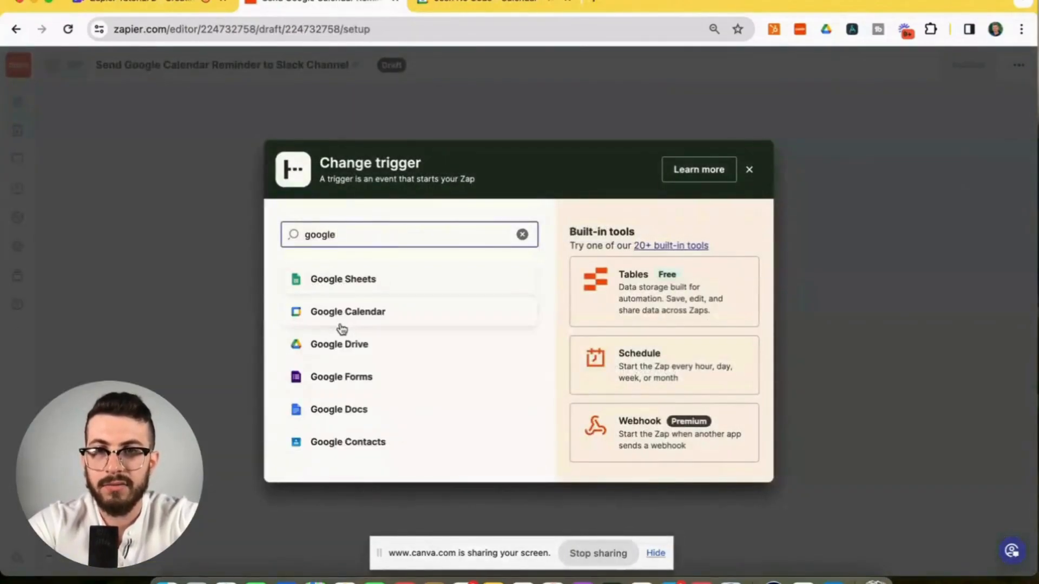
{"action": "left_click", "coordinate": [349, 315]}
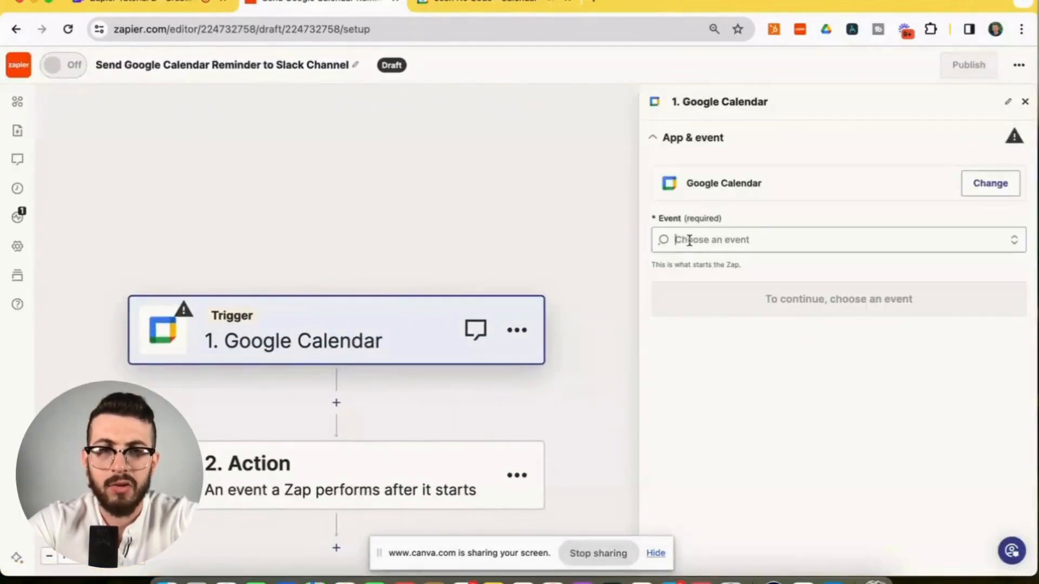
{"action": "left_click", "coordinate": [686, 239]}
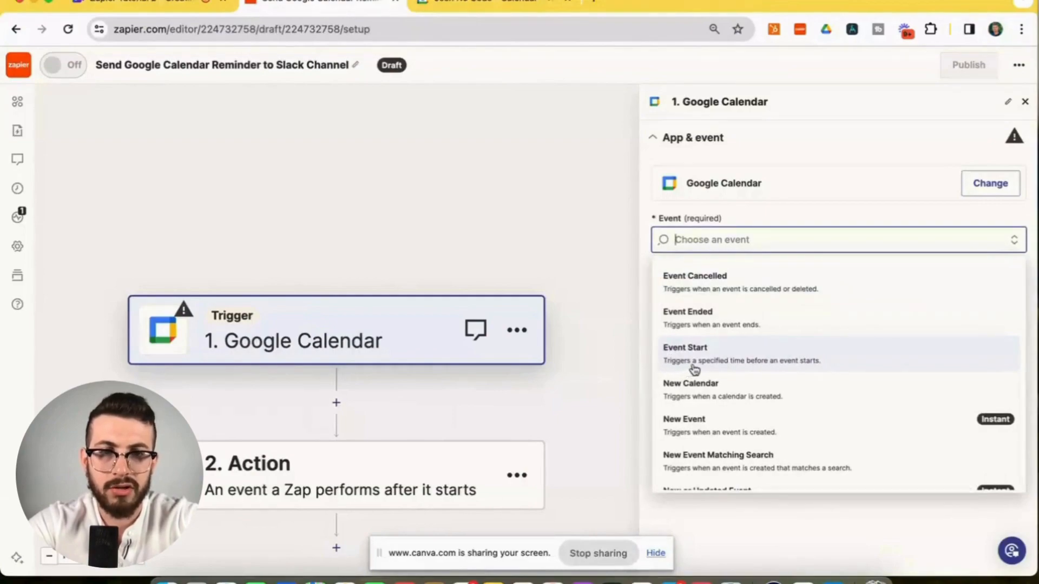
{"action": "left_click", "coordinate": [821, 362]}
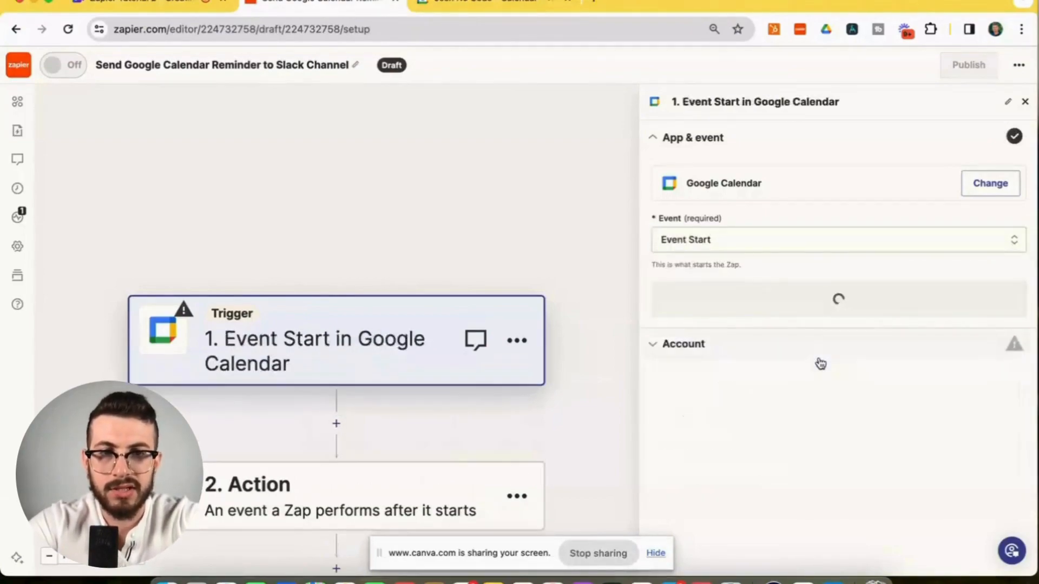
{"action": "left_click", "coordinate": [713, 309]}
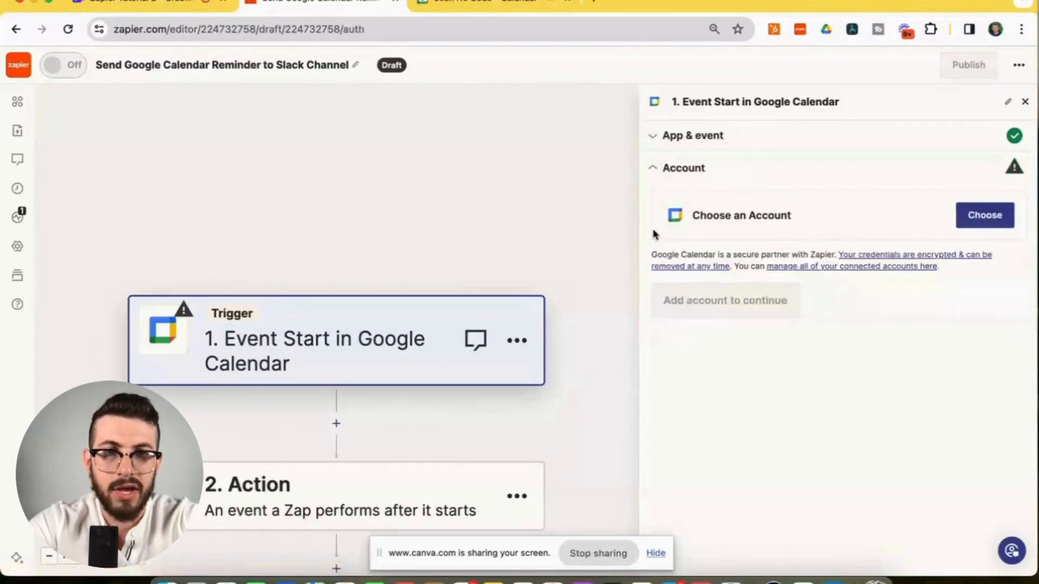
Step: Choose the first listed Google Calendar account for the trigger and continue to its settings
{"action": "left_click", "coordinate": [984, 221]}
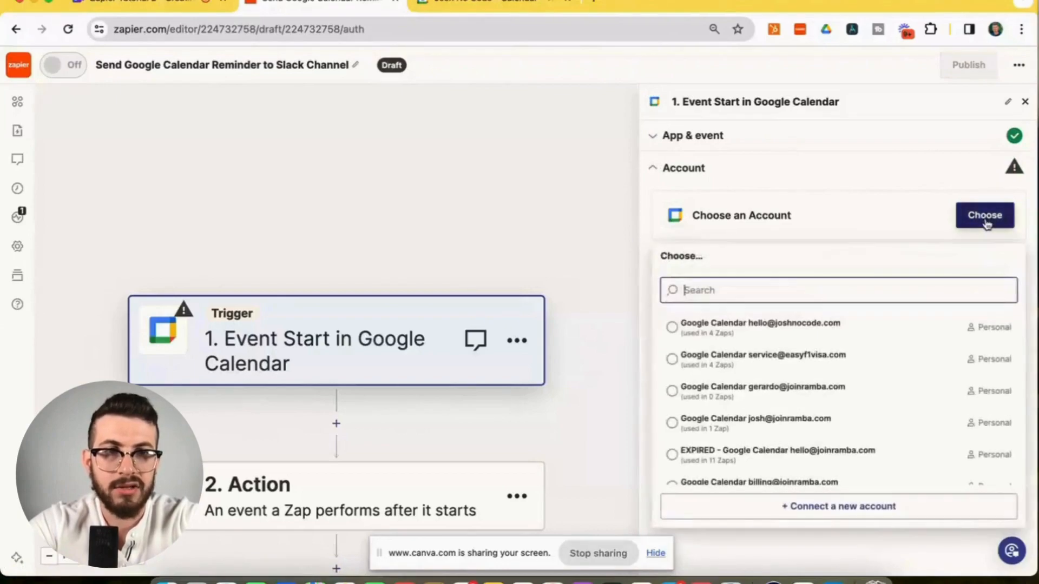
{"action": "left_click", "coordinate": [760, 328]}
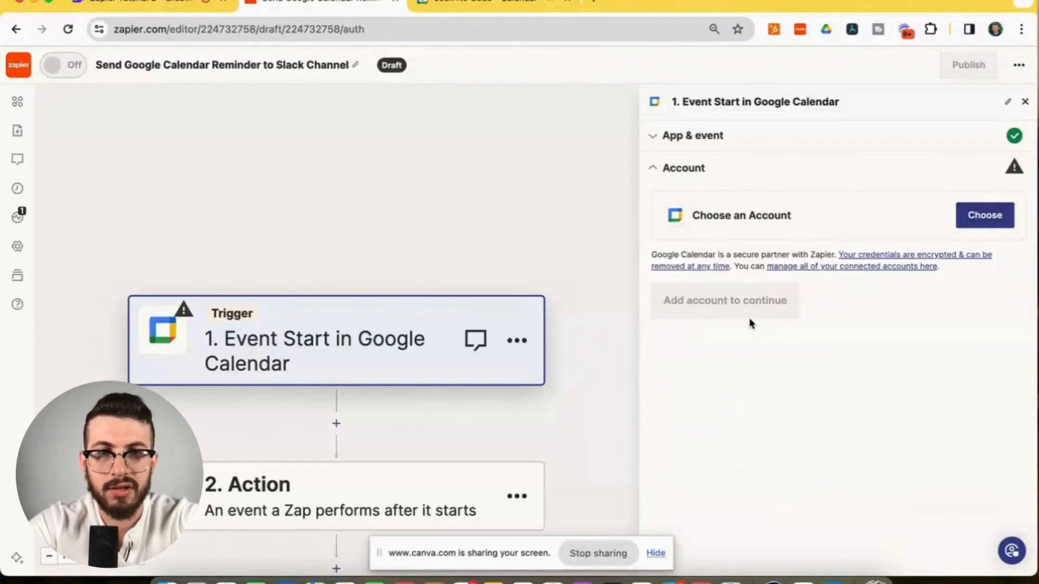
{"action": "left_click", "coordinate": [682, 307]}
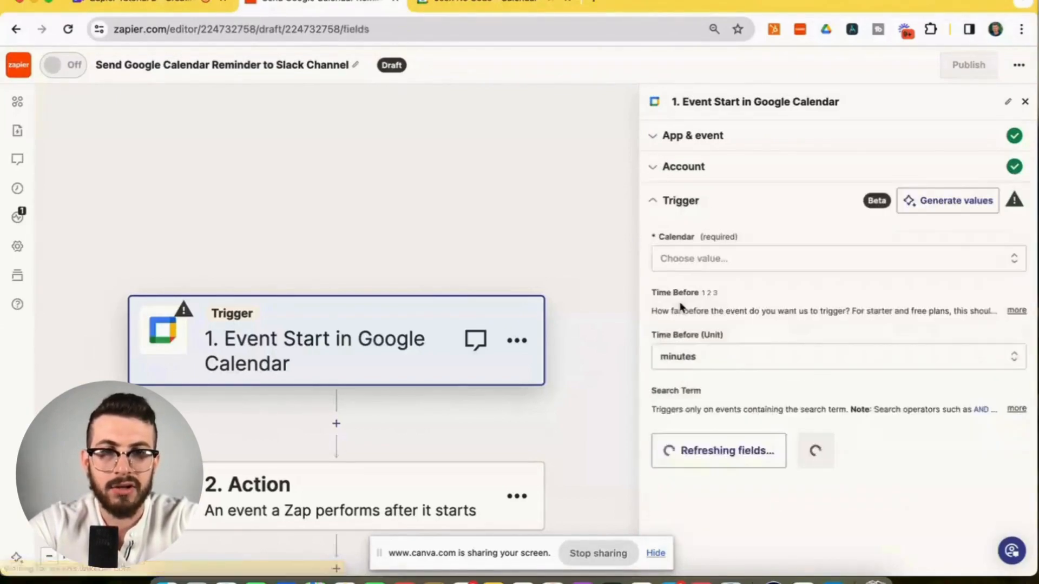
Step: Select the account's own e-mail calendar for the trigger, keep 15 minutes as the time before the event, and continue
{"action": "left_click", "coordinate": [684, 262]}
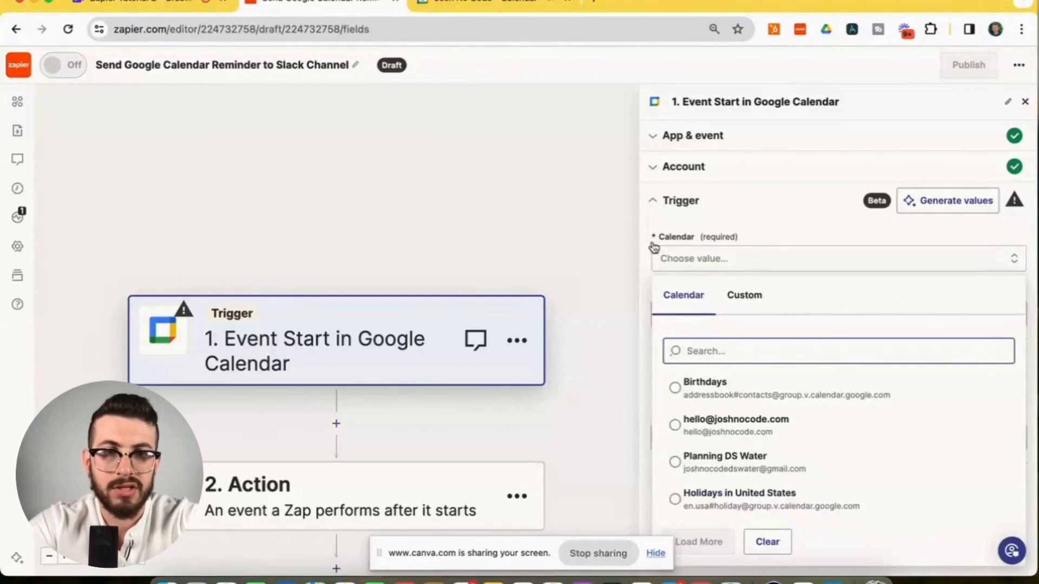
{"action": "left_click", "coordinate": [698, 431]}
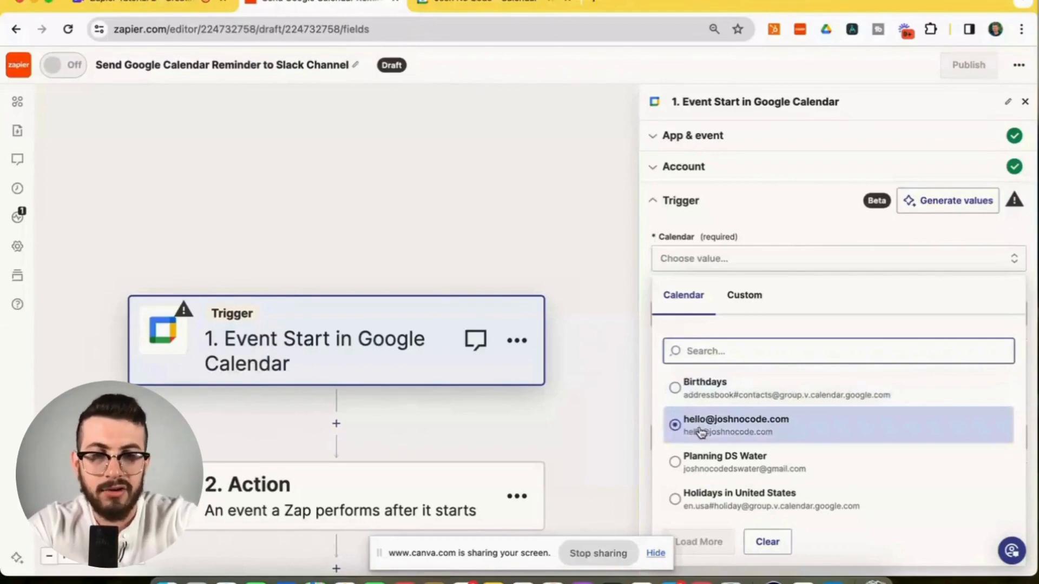
{"action": "left_click", "coordinate": [699, 431]}
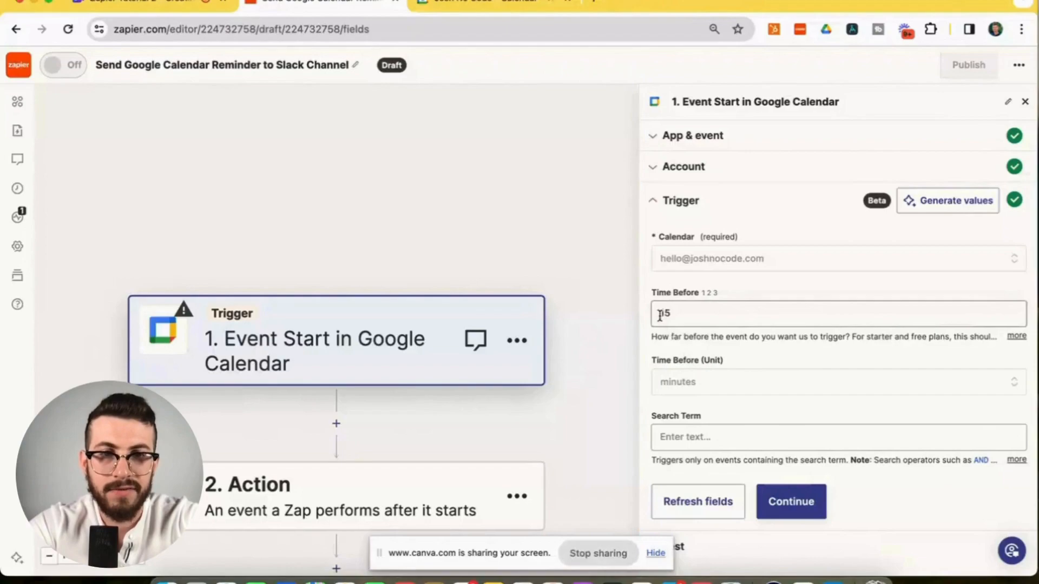
{"action": "left_click", "coordinate": [693, 388]}
{"action": "scroll", "coordinate": [706, 433], "scroll_direction": "down", "scroll_amount": 2}
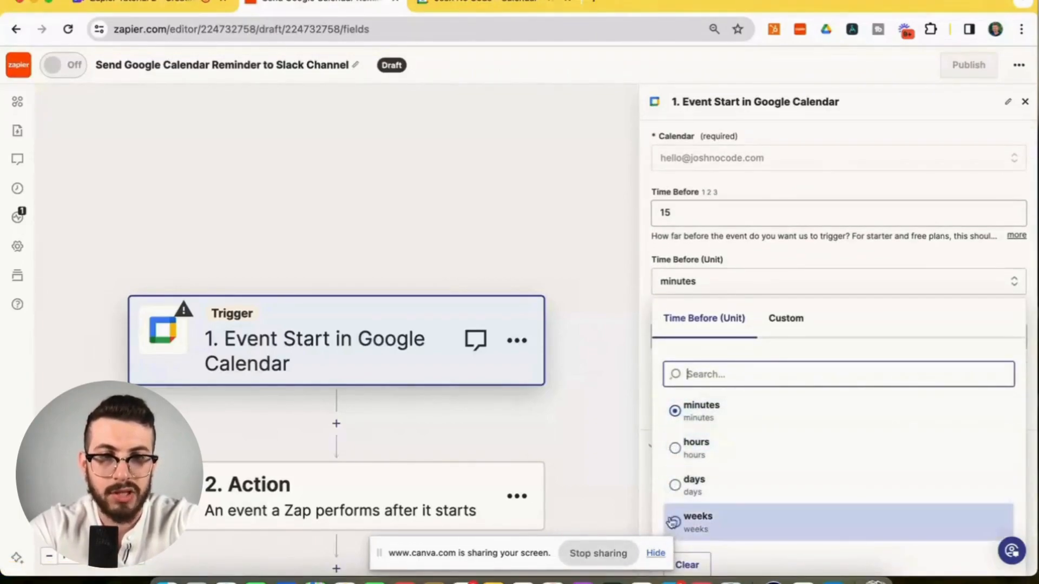
{"action": "left_click", "coordinate": [652, 282]}
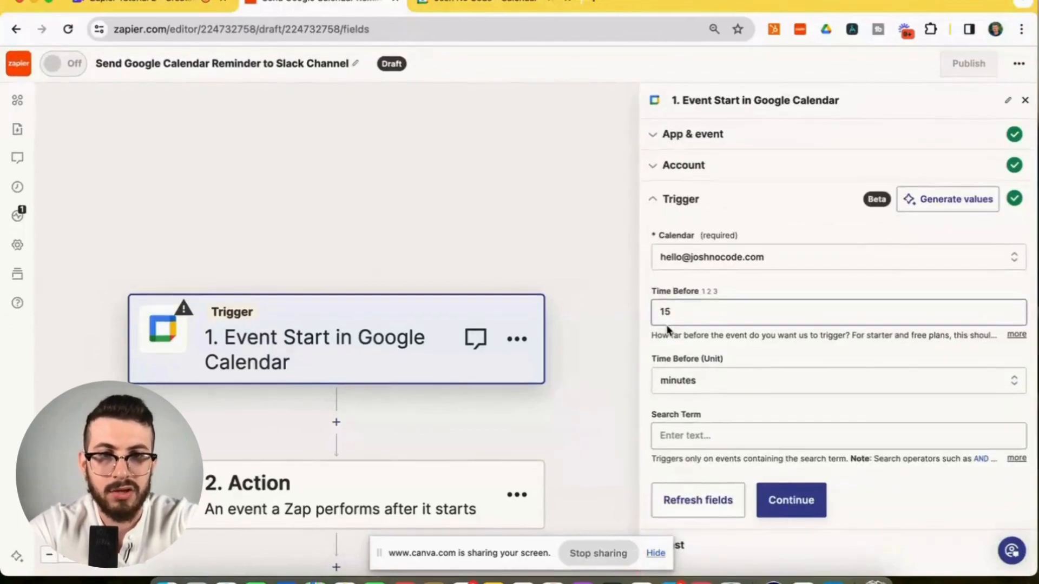
{"action": "left_click", "coordinate": [794, 507]}
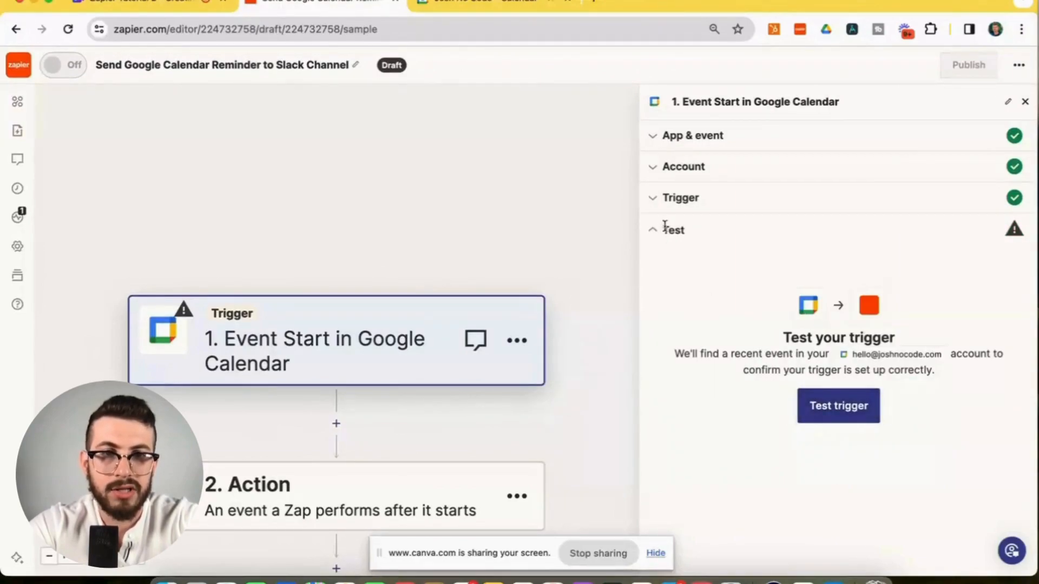
Step: Test the Google Calendar trigger, review the Event A sample record, and continue with it
{"action": "left_click", "coordinate": [849, 417]}
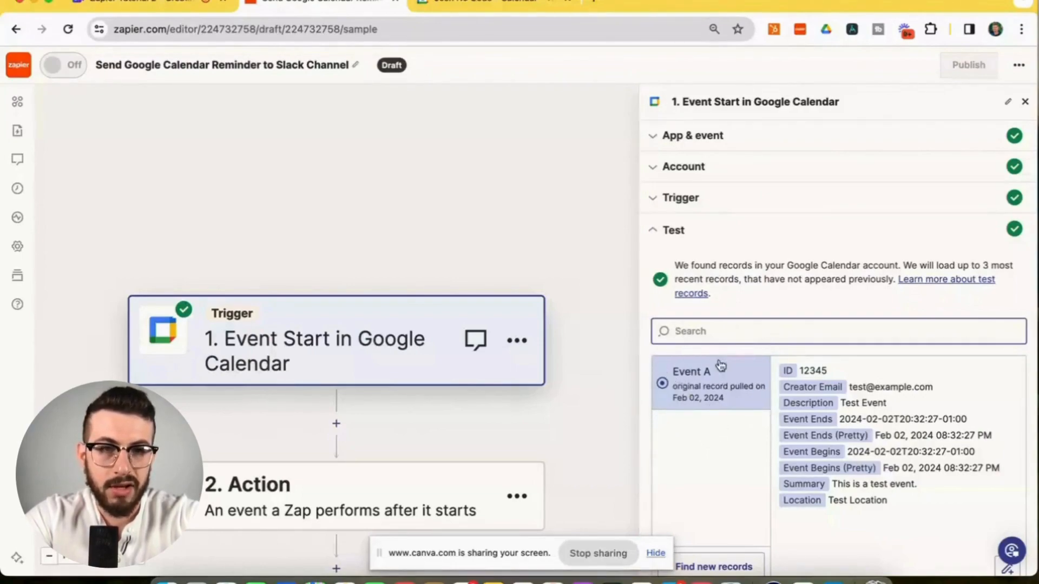
{"action": "scroll", "coordinate": [745, 469], "scroll_direction": "down", "scroll_amount": 1}
{"action": "scroll", "coordinate": [745, 468], "scroll_direction": "down", "scroll_amount": 1}
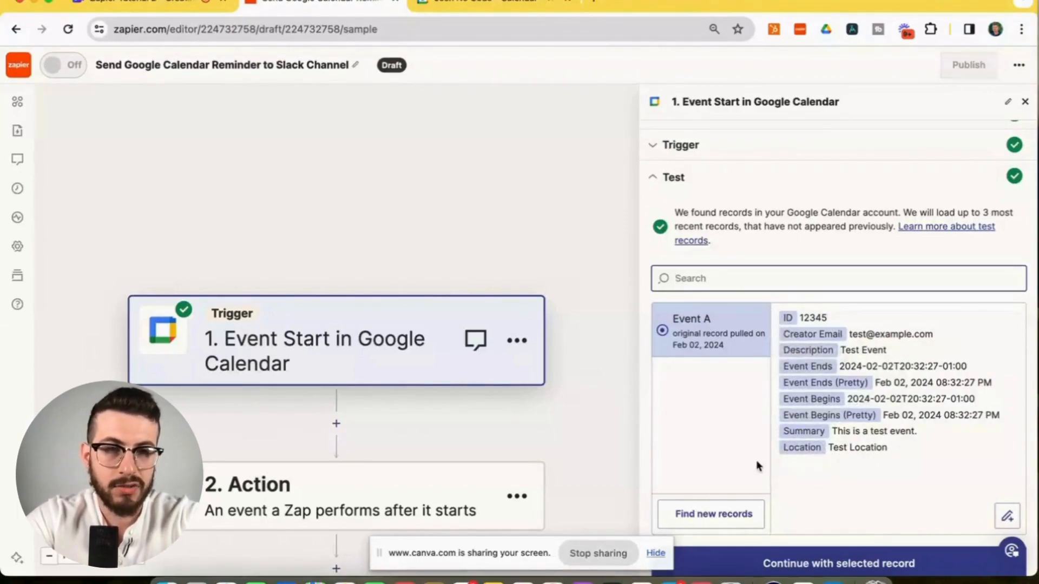
{"action": "scroll", "coordinate": [755, 463], "scroll_direction": "down", "scroll_amount": 1}
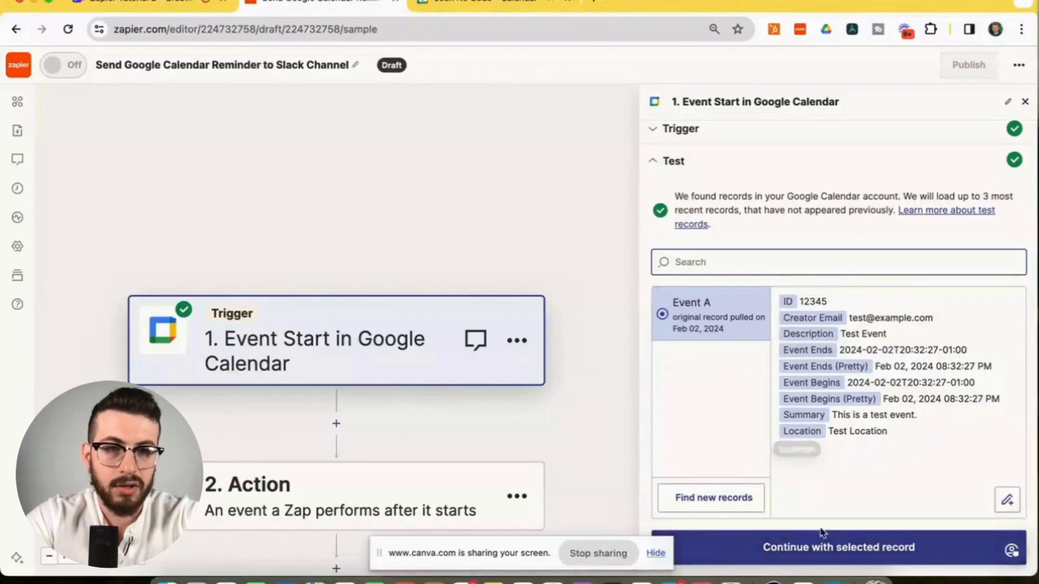
{"action": "left_click", "coordinate": [825, 549]}
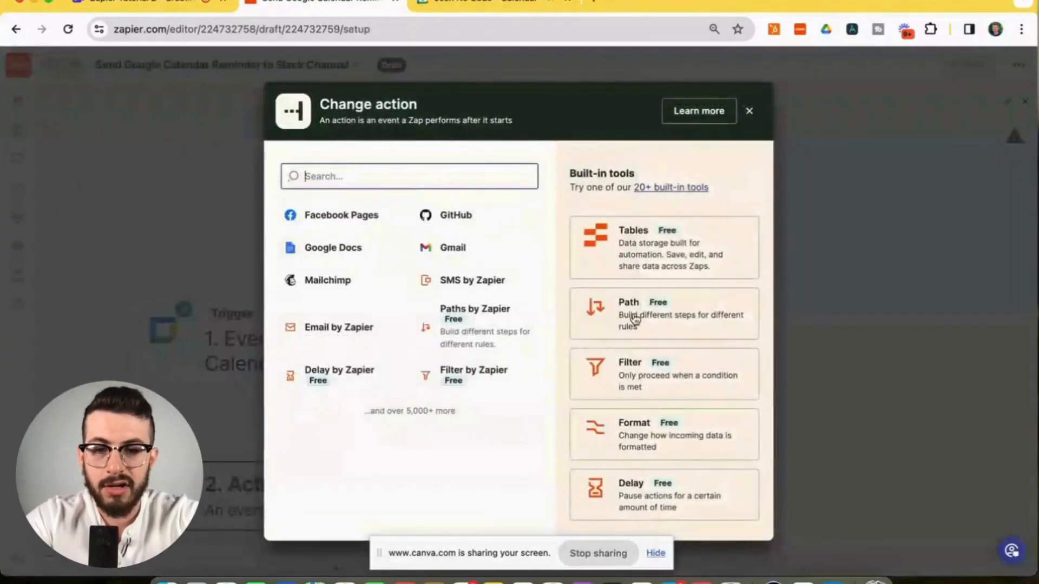
Step: Set the action to Slack with the Send Channel Message event and accept the connected Slack account
{"action": "type", "text": "slack"}
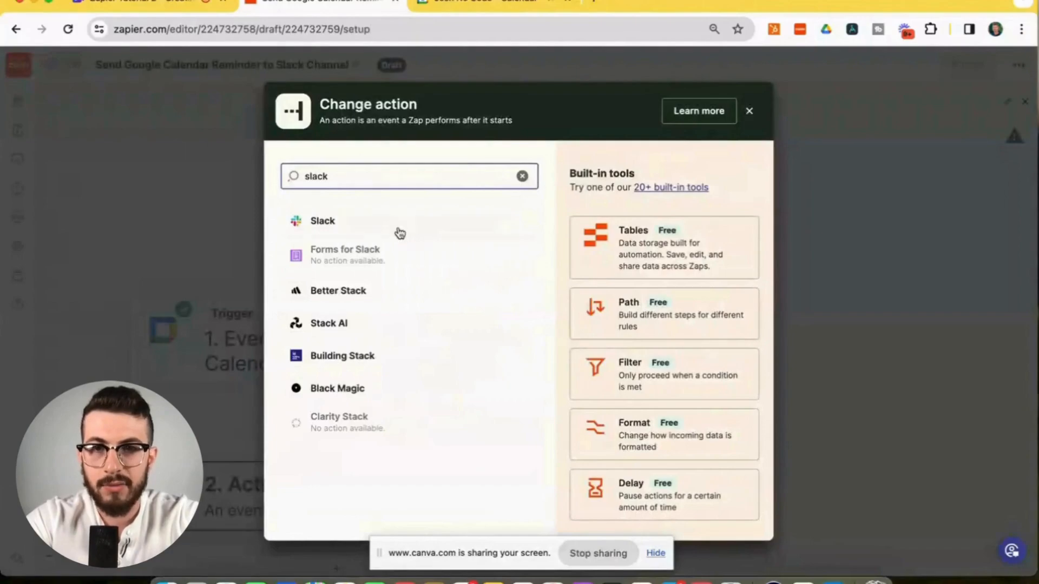
{"action": "left_click", "coordinate": [325, 225]}
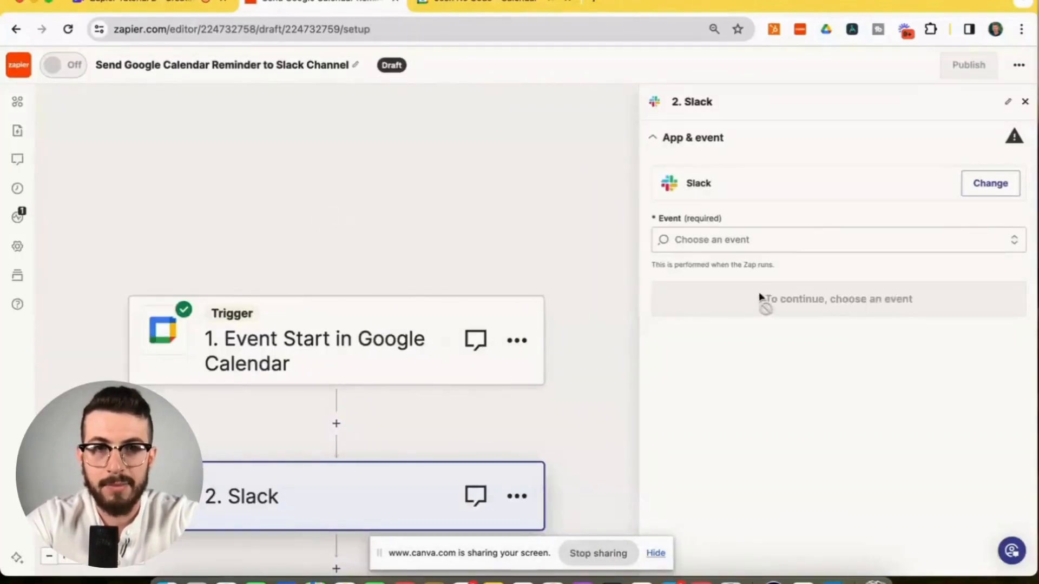
{"action": "left_click", "coordinate": [689, 242]}
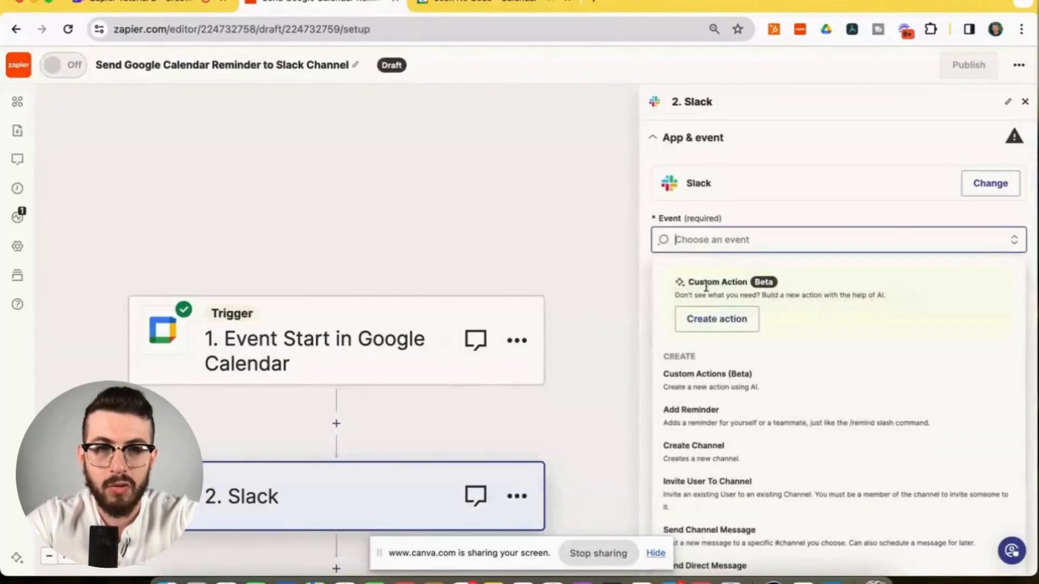
{"action": "scroll", "coordinate": [742, 460], "scroll_direction": "down", "scroll_amount": 3}
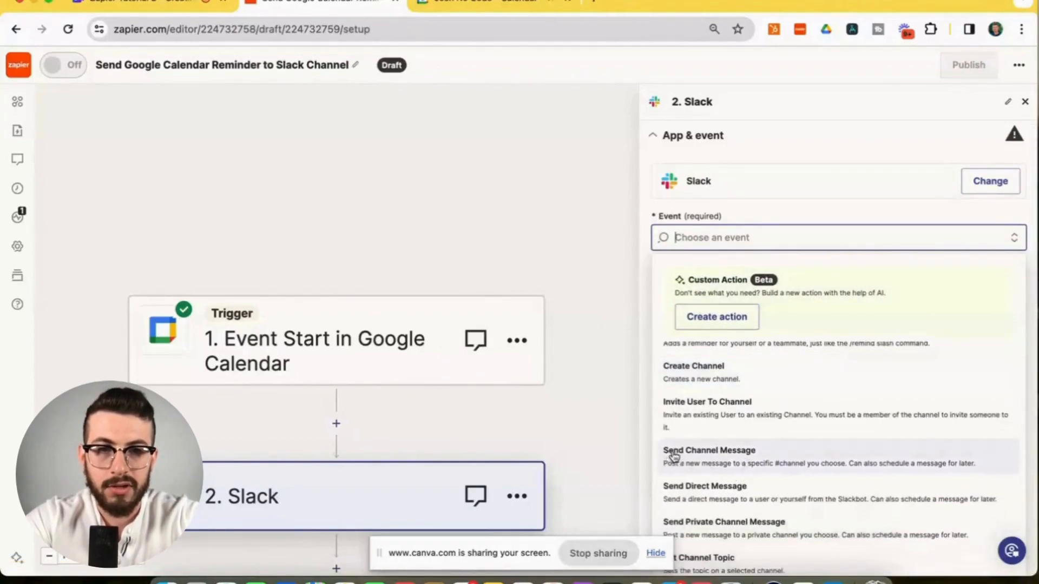
{"action": "left_click", "coordinate": [774, 463]}
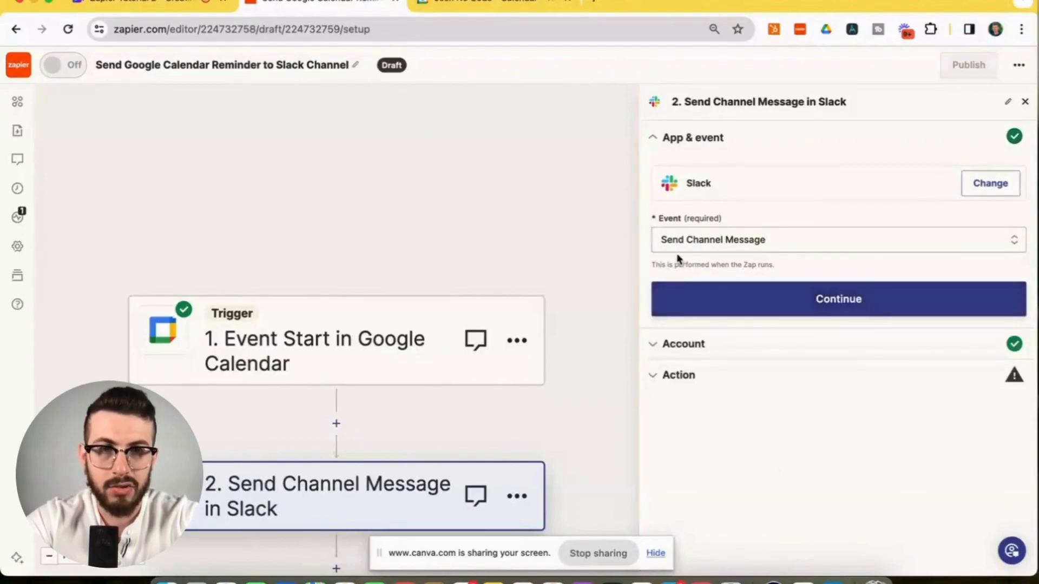
{"action": "left_click", "coordinate": [736, 298]}
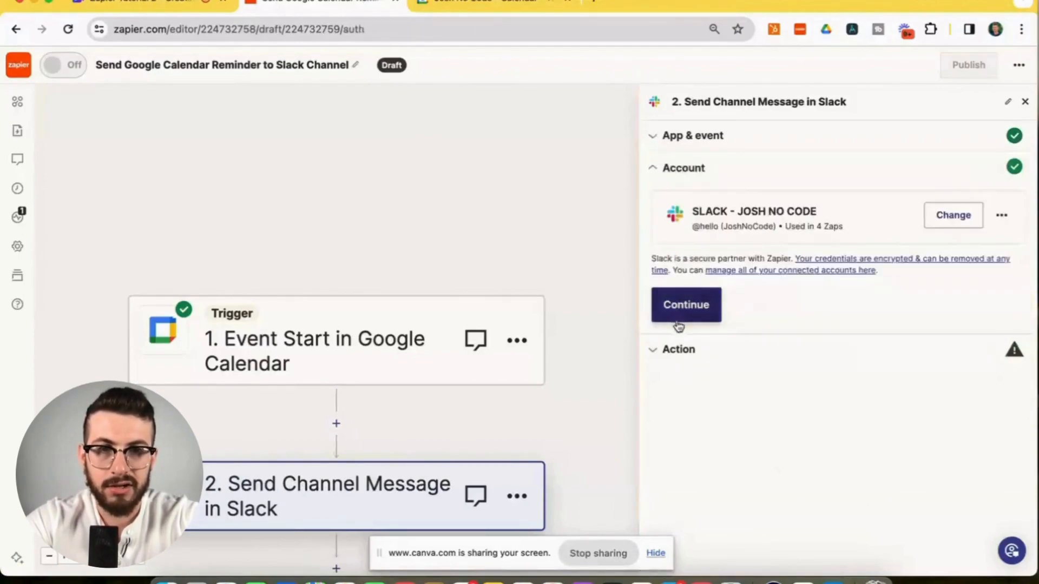
{"action": "left_click", "coordinate": [684, 305]}
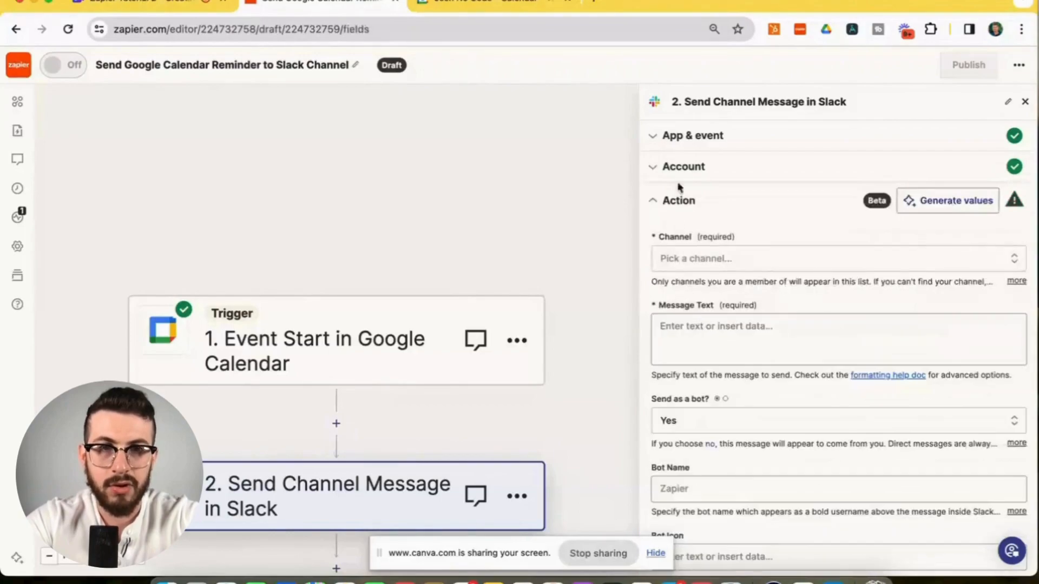
Step: Choose zapier_test as the channel that receives the Slack message
{"action": "scroll", "coordinate": [672, 279], "scroll_direction": "down", "scroll_amount": 1}
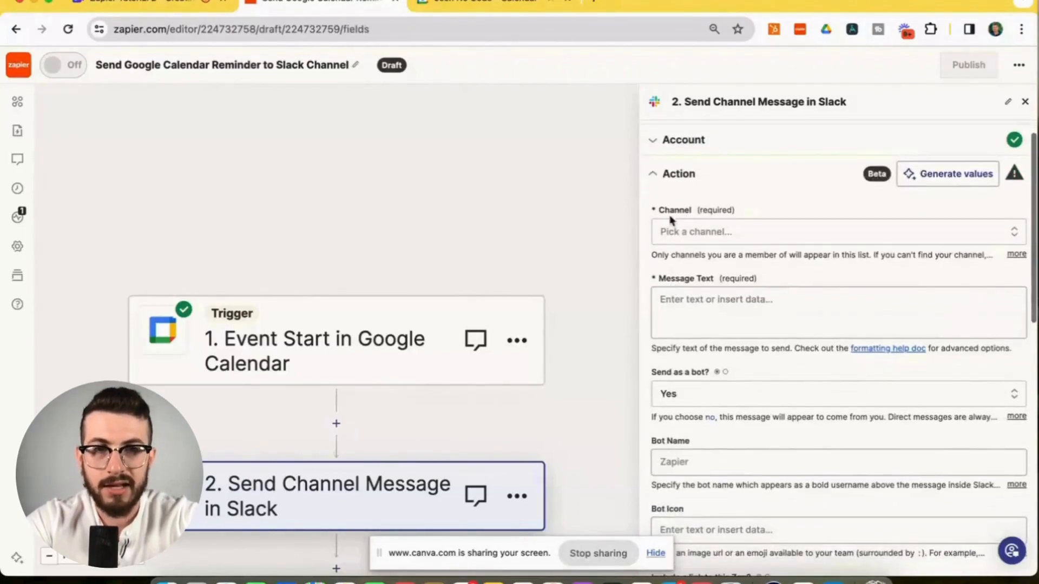
{"action": "left_click", "coordinate": [680, 234]}
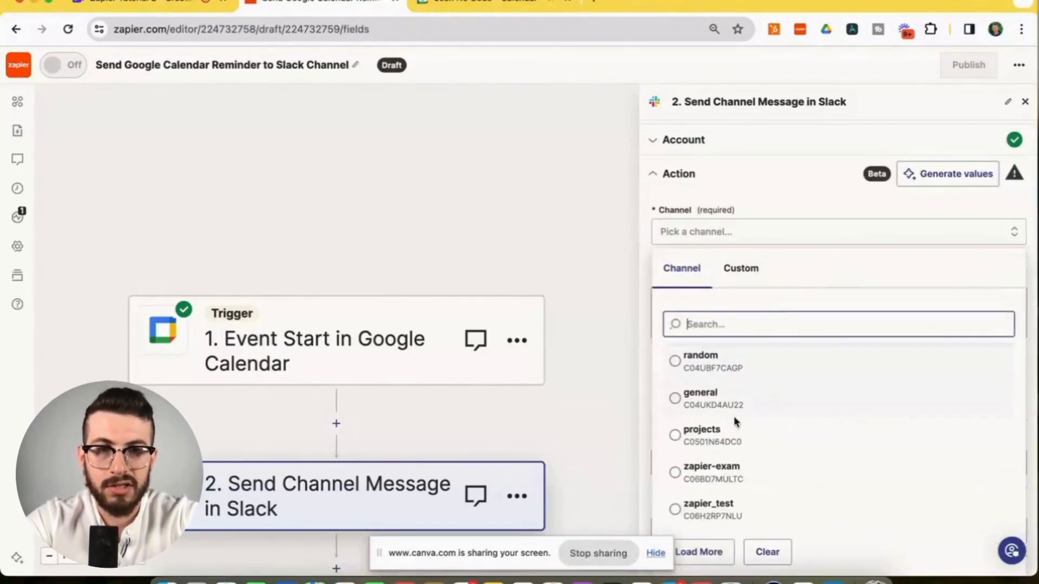
{"action": "scroll", "coordinate": [735, 425], "scroll_direction": "down", "scroll_amount": 1}
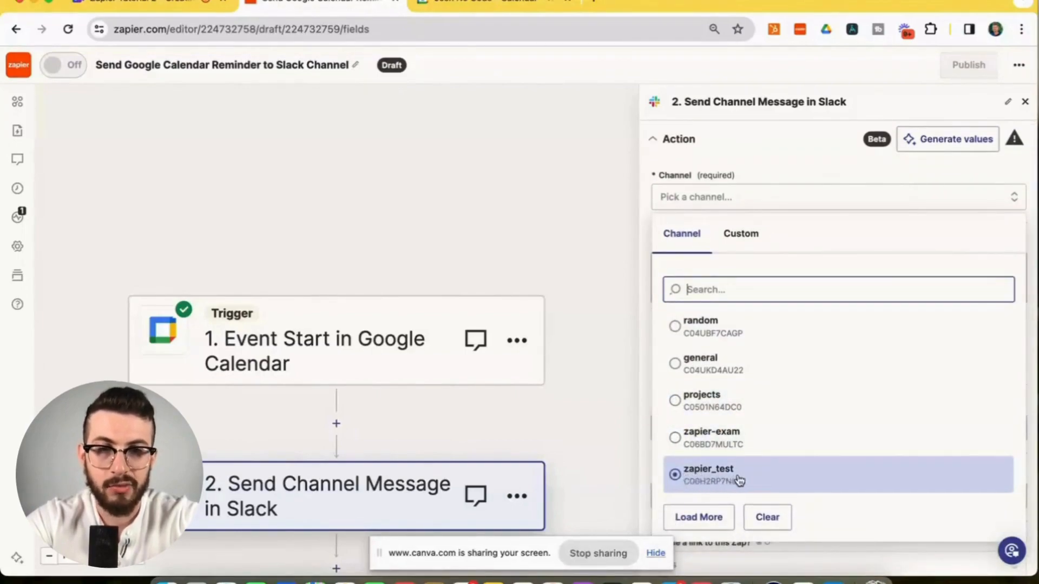
{"action": "left_click", "coordinate": [696, 478]}
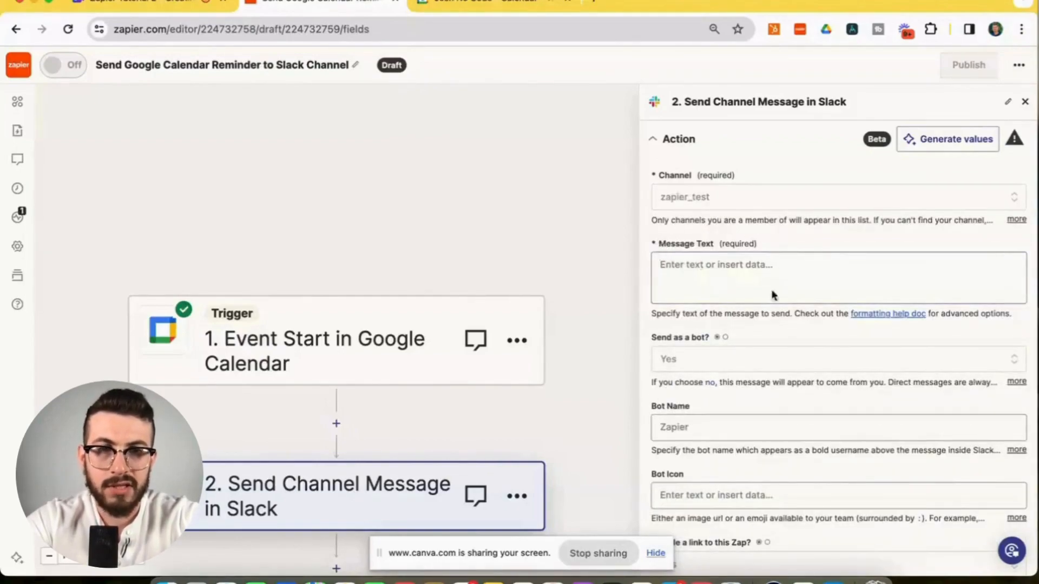
Step: Start the Slack message text with "Meeting reminder Google Calendar" and a "Summary:" line containing the trigger event's Summary field
{"action": "left_click", "coordinate": [710, 270]}
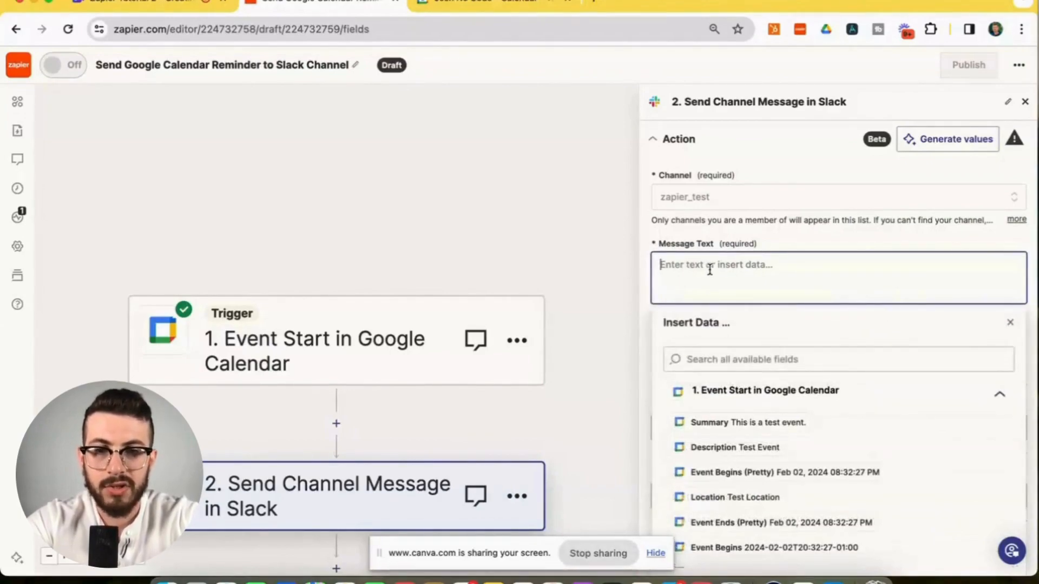
{"action": "type", "text": "Hel"}
{"action": "key", "text": "BackSpace"}
{"action": "key", "text": "BackSpace"}
{"action": "key", "text": "BackSpace"}
{"action": "scroll", "coordinate": [709, 459], "scroll_direction": "down", "scroll_amount": 1}
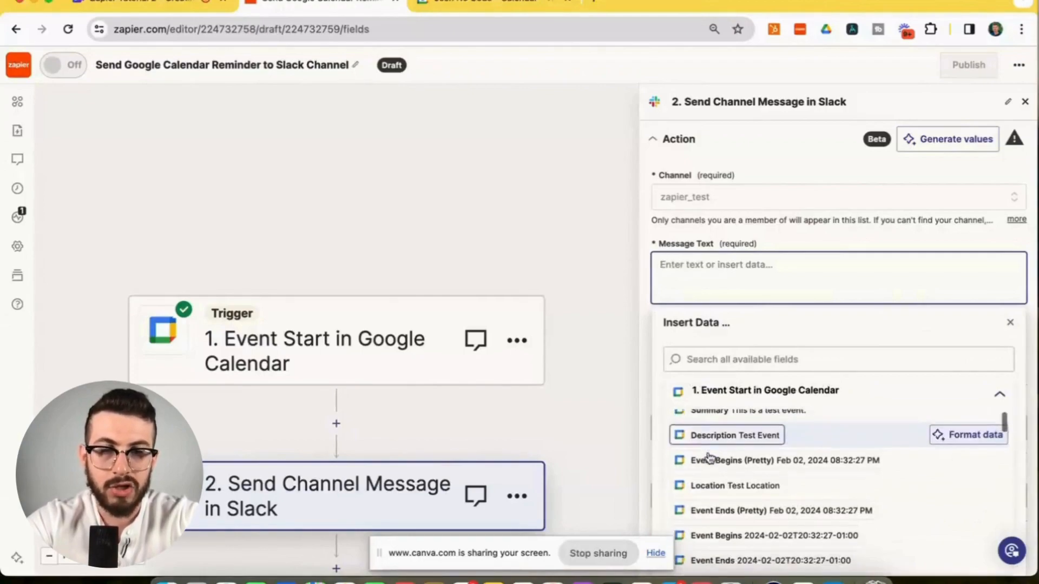
{"action": "scroll", "coordinate": [709, 469], "scroll_direction": "up", "scroll_amount": 1}
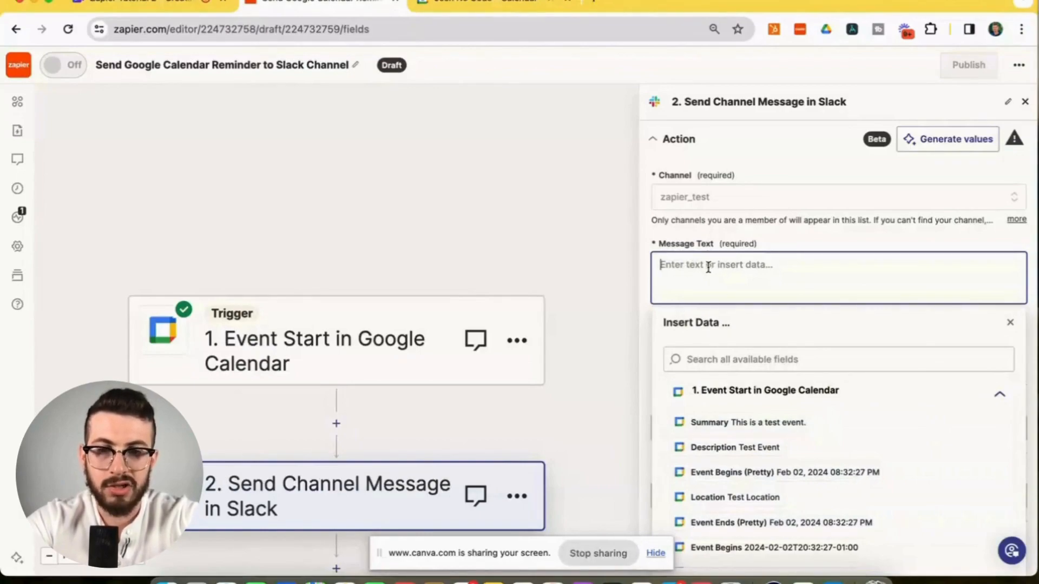
{"action": "type", "text": "M"}
{"action": "key", "text": "BackSpace"}
{"action": "type", "text": "Meeting reminder Google Calendar"}
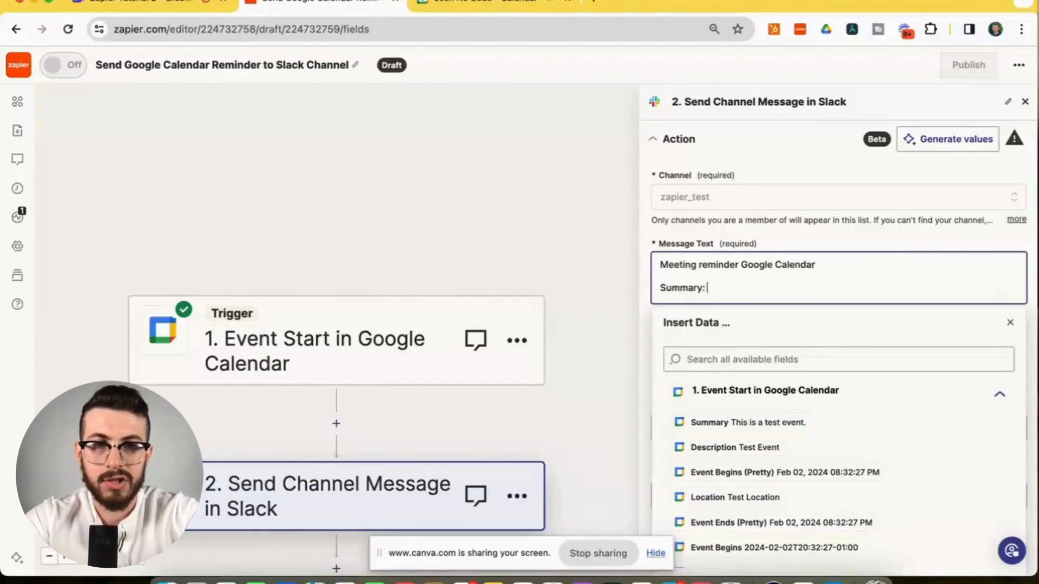
{"action": "left_click", "coordinate": [724, 426]}
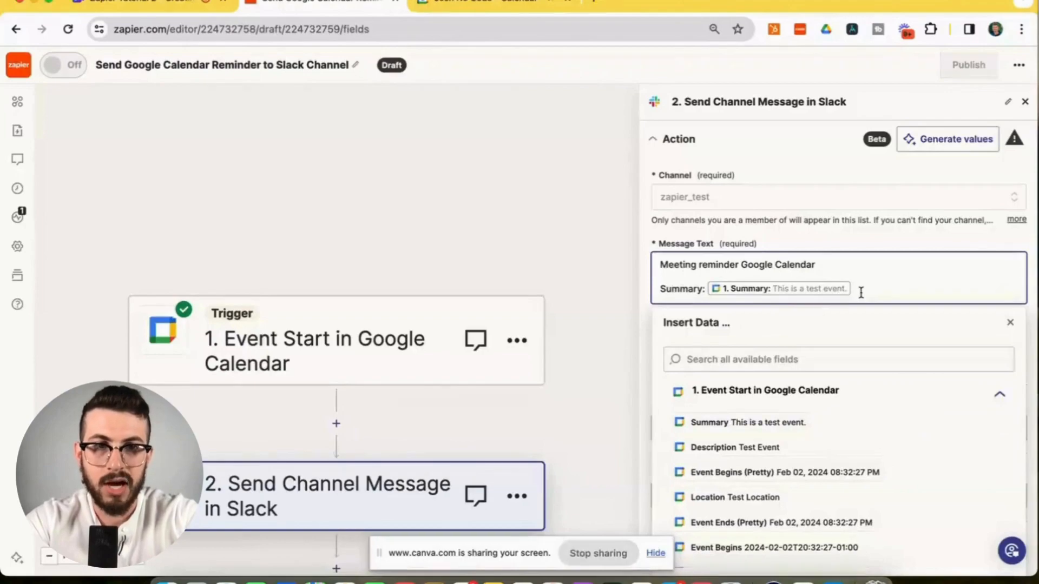
Step: Add a "Description:" line to the message text with the trigger event's Description field
{"action": "key", "text": "Return"}
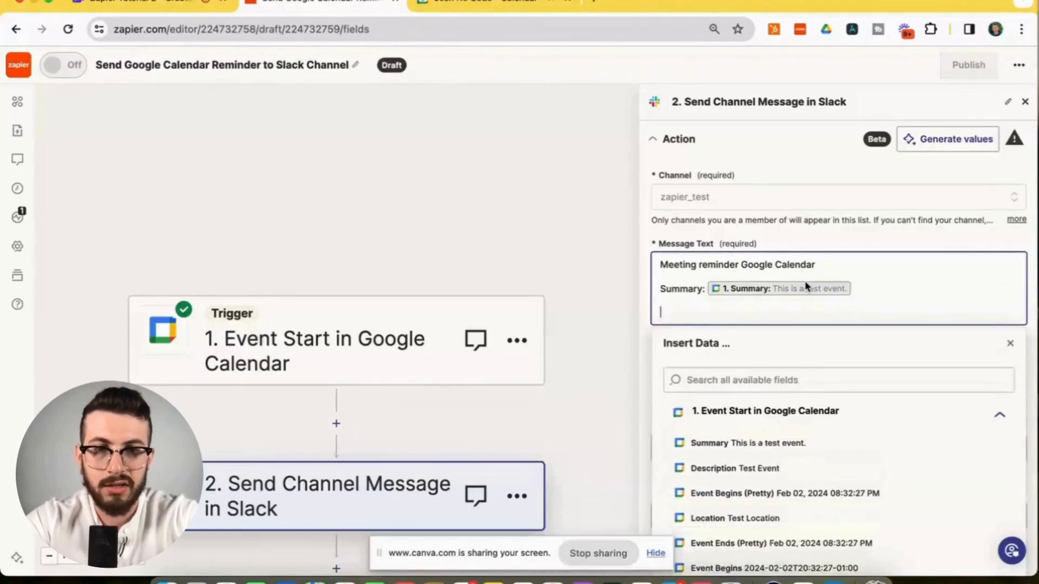
{"action": "type", "text": "Descrip"}
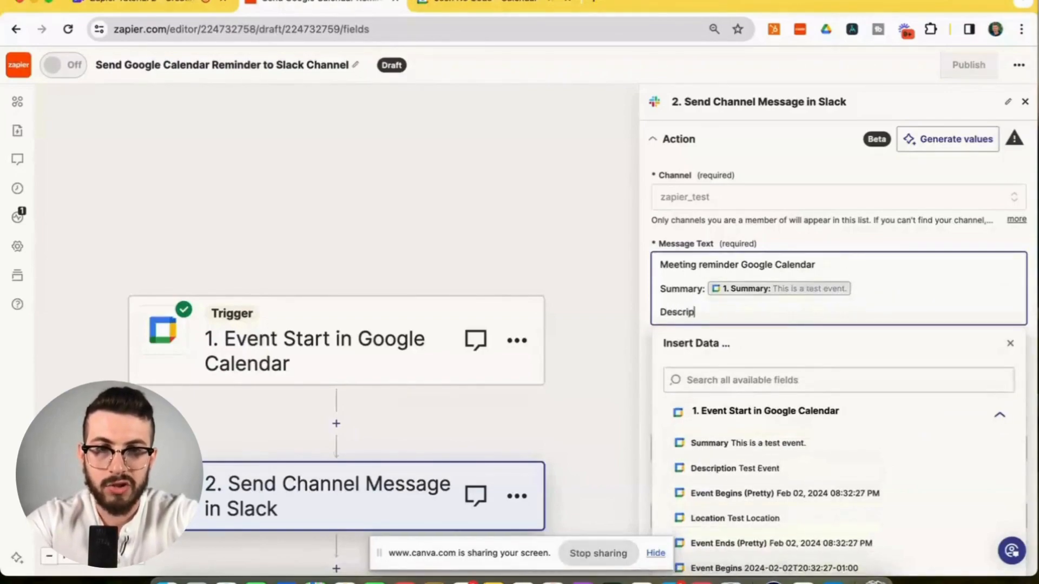
{"action": "type", "text": "tion:"}
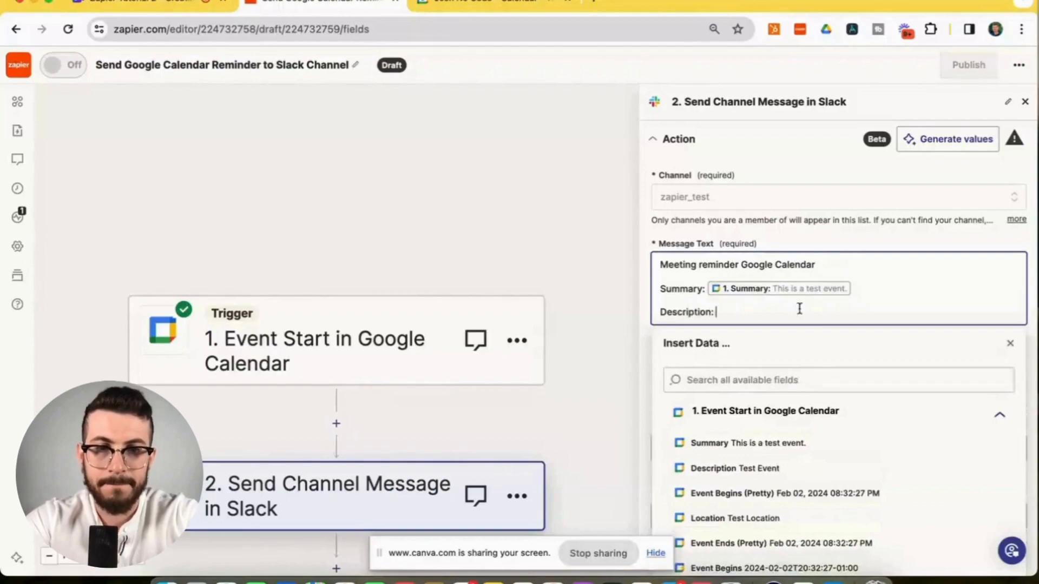
{"action": "left_click", "coordinate": [742, 470]}
Step: Add a "Location:" line to the message text with the trigger event's Location field
{"action": "key", "text": "Return"}
{"action": "scroll", "coordinate": [768, 496], "scroll_direction": "down", "scroll_amount": 2}
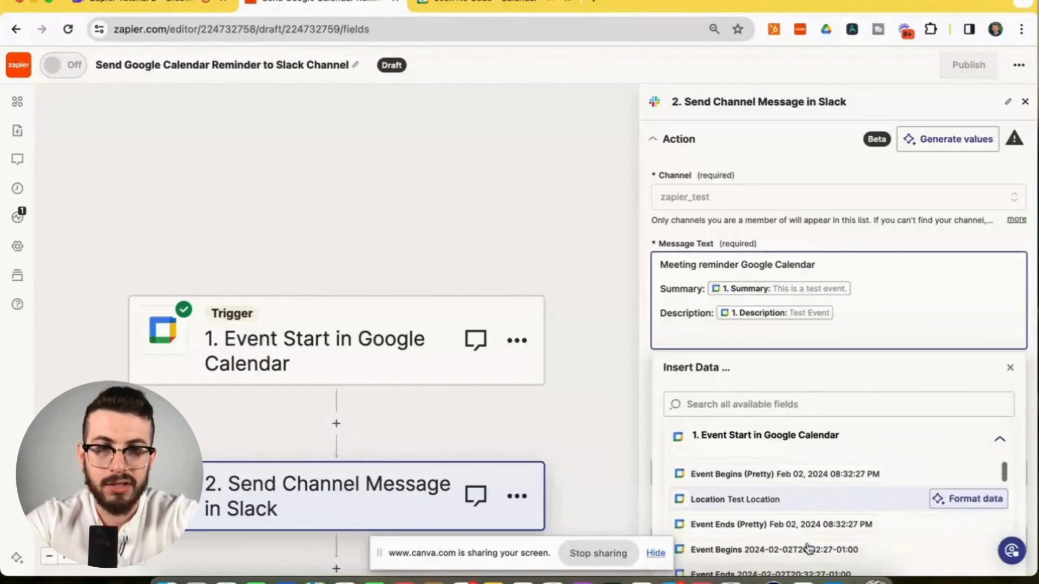
{"action": "type", "text": "Lid"}
{"action": "type", "text": "ation:"}
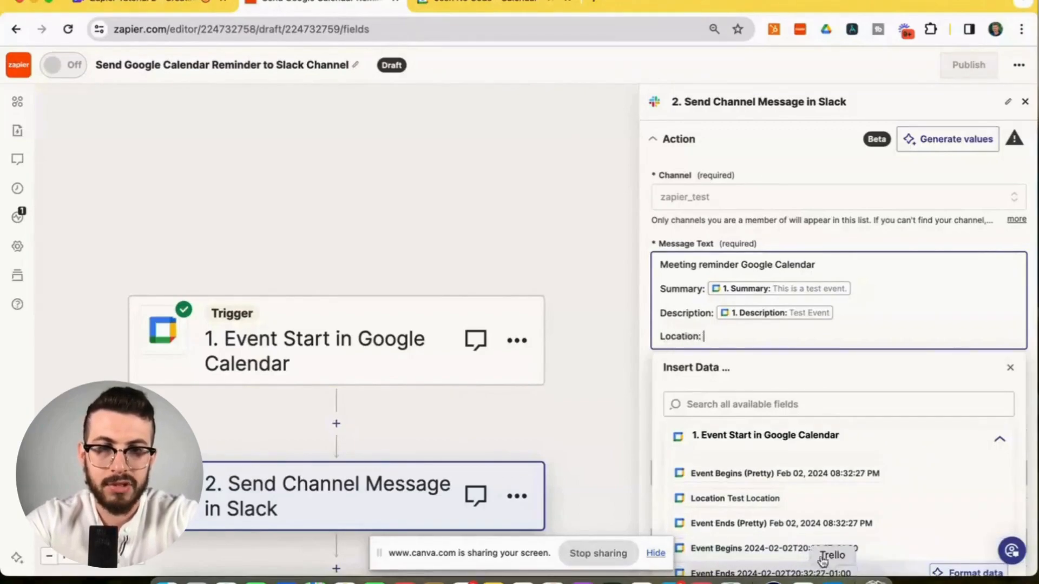
{"action": "left_click", "coordinate": [736, 499]}
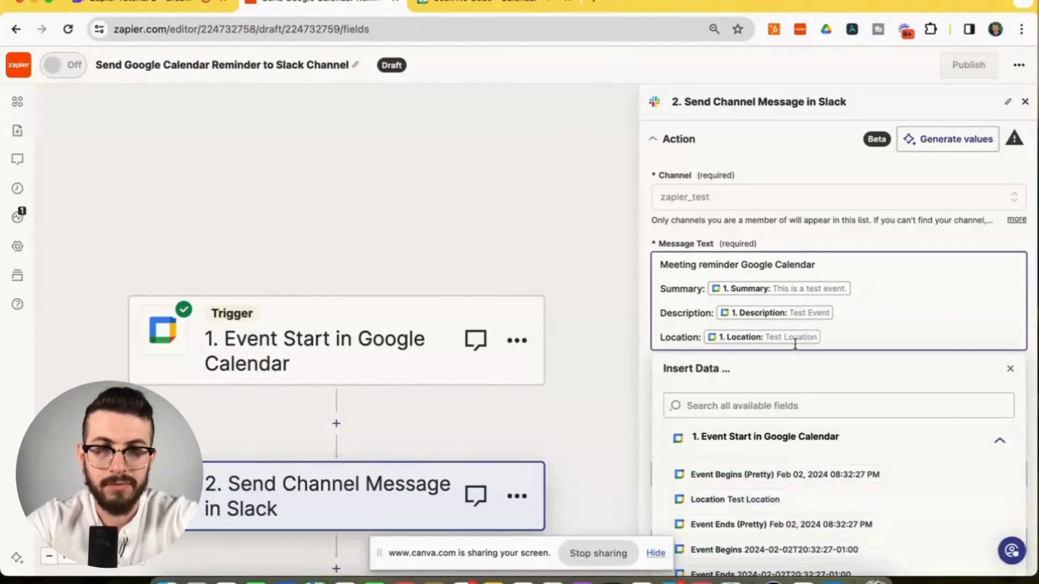
{"action": "left_click", "coordinate": [796, 236]}
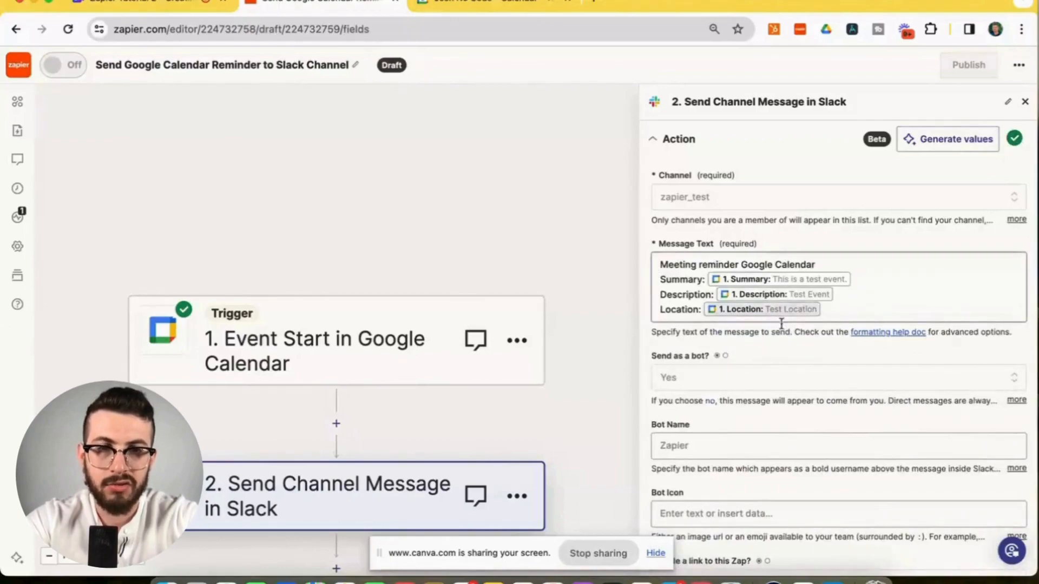
Step: Review the remaining Slack message options, keep their default values, and continue to the test
{"action": "scroll", "coordinate": [741, 331], "scroll_direction": "down", "scroll_amount": 1}
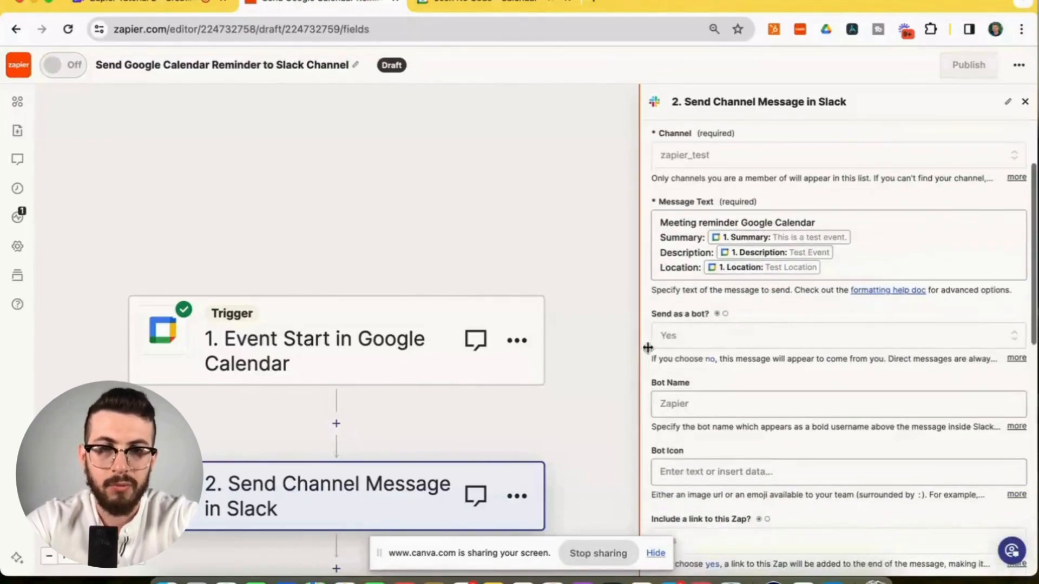
{"action": "scroll", "coordinate": [666, 347], "scroll_direction": "down", "scroll_amount": 1}
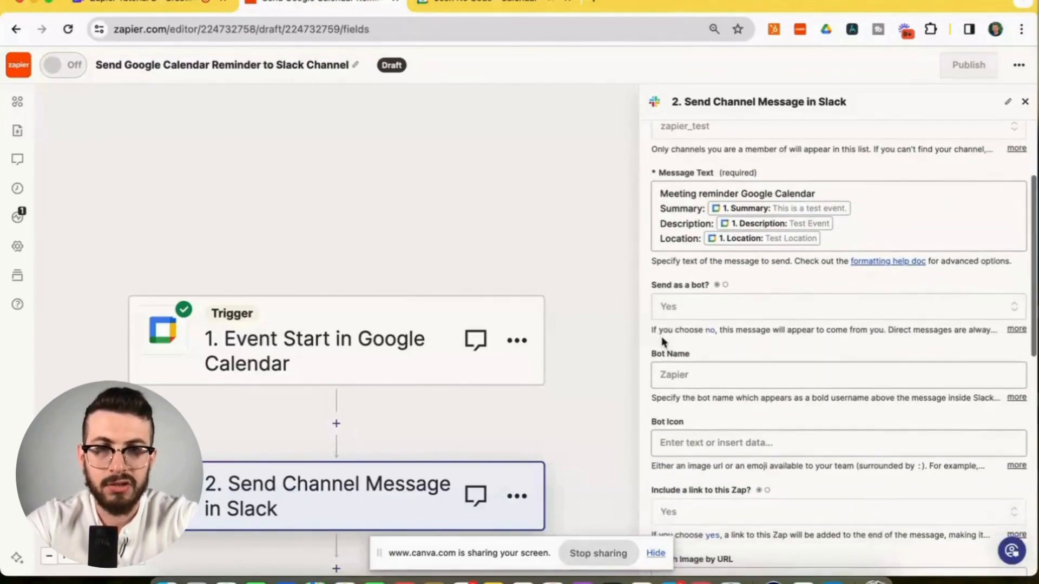
{"action": "scroll", "coordinate": [654, 319], "scroll_direction": "down", "scroll_amount": 1}
{"action": "scroll", "coordinate": [653, 332], "scroll_direction": "down", "scroll_amount": 1}
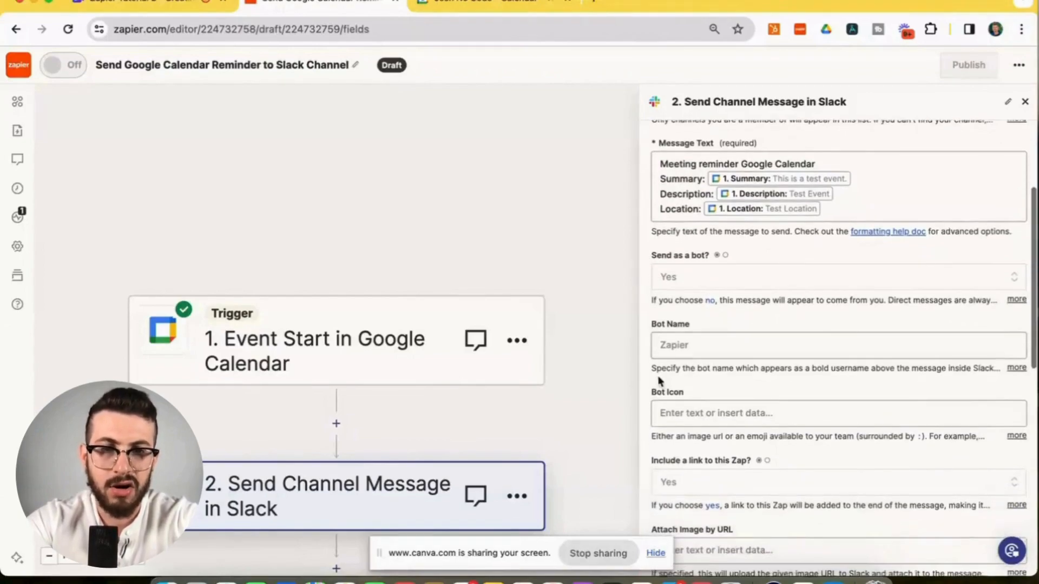
{"action": "scroll", "coordinate": [658, 321], "scroll_direction": "down", "scroll_amount": 1}
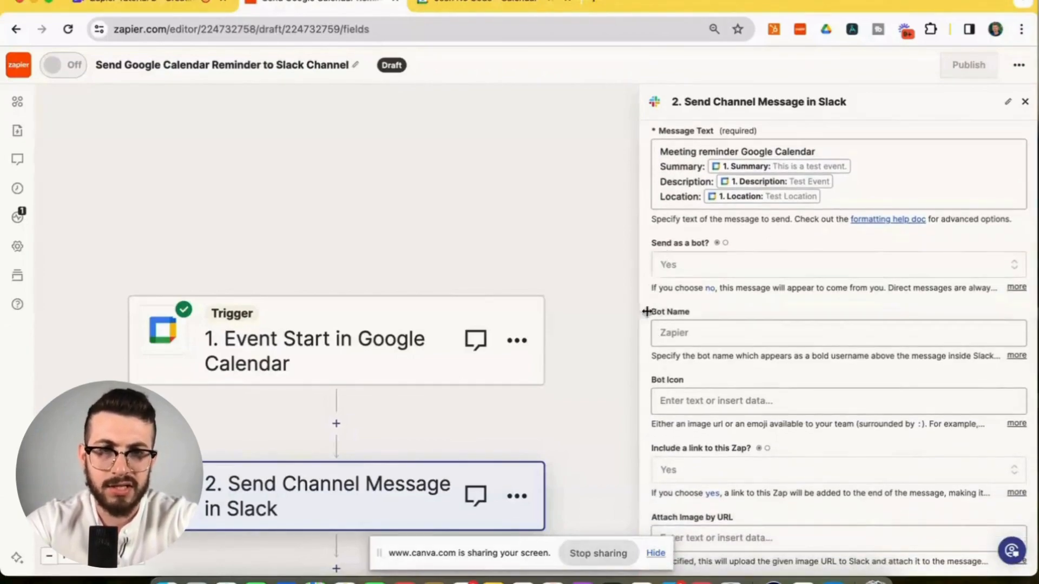
{"action": "scroll", "coordinate": [665, 379], "scroll_direction": "down", "scroll_amount": 1}
{"action": "scroll", "coordinate": [666, 412], "scroll_direction": "down", "scroll_amount": 1}
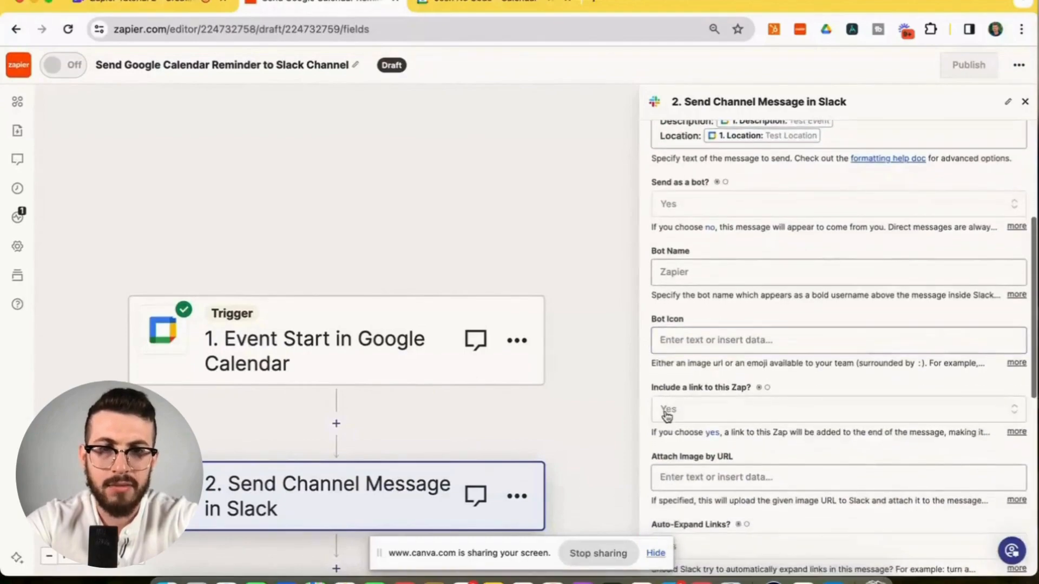
{"action": "scroll", "coordinate": [665, 432], "scroll_direction": "down", "scroll_amount": 2}
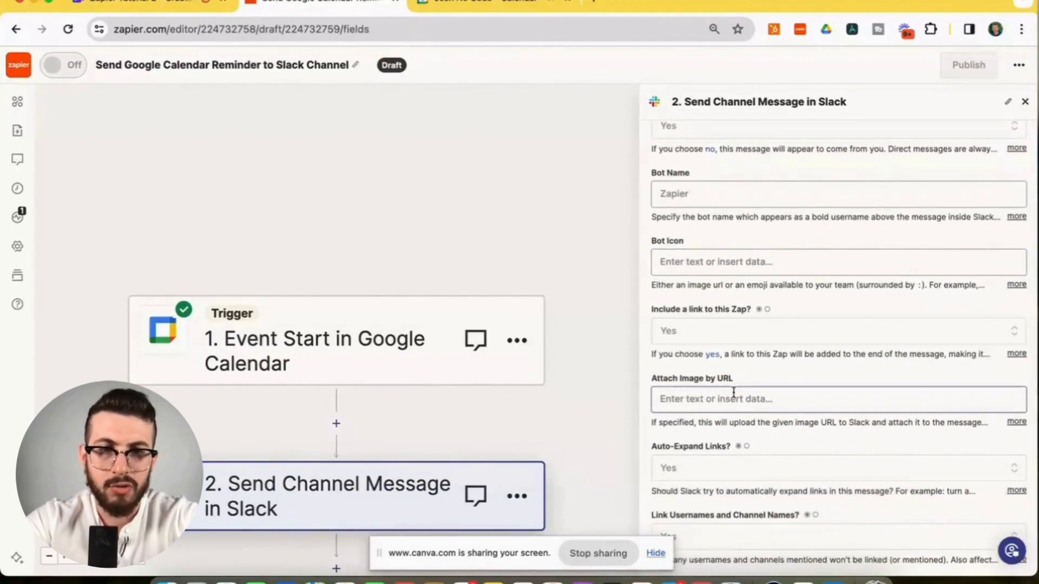
{"action": "scroll", "coordinate": [668, 428], "scroll_direction": "down", "scroll_amount": 2}
{"action": "scroll", "coordinate": [702, 384], "scroll_direction": "down", "scroll_amount": 3}
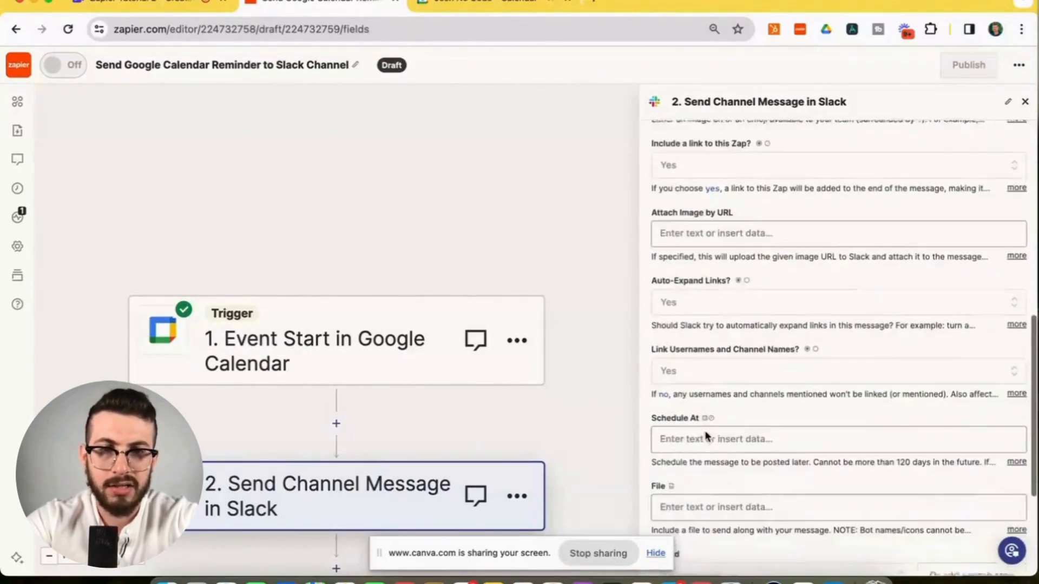
{"action": "scroll", "coordinate": [671, 465], "scroll_direction": "down", "scroll_amount": 3}
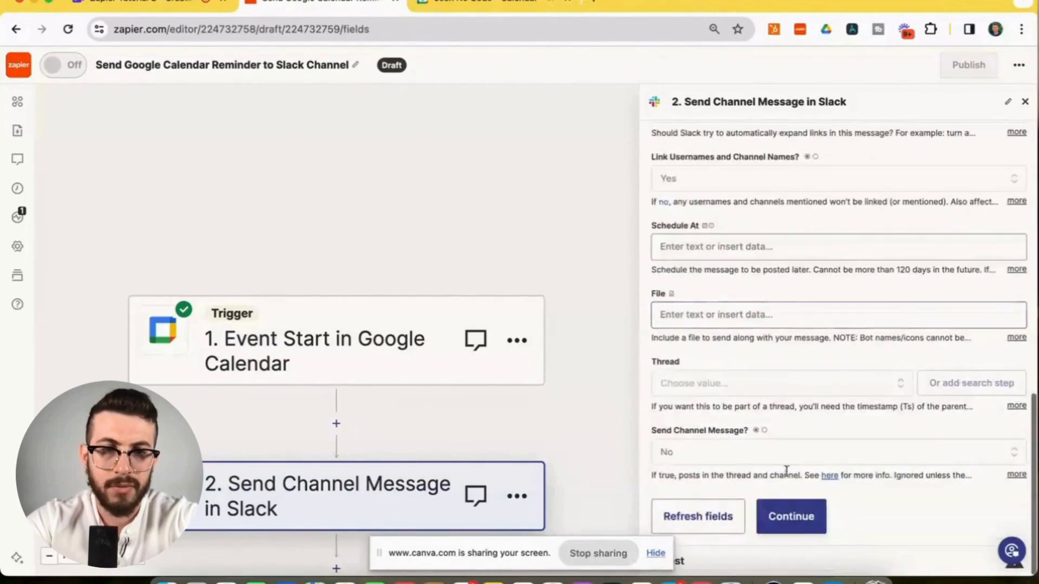
{"action": "left_click", "coordinate": [817, 520]}
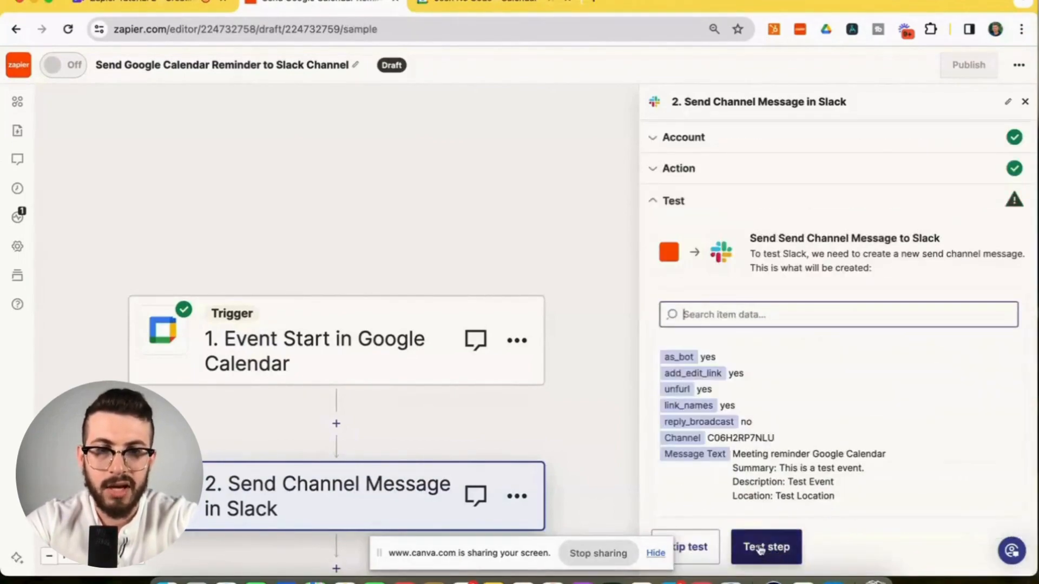
Step: Check the message data prepared for Slack and run the test of the Send Channel Message step
{"action": "scroll", "coordinate": [712, 478], "scroll_direction": "down", "scroll_amount": 3}
{"action": "scroll", "coordinate": [712, 474], "scroll_direction": "up", "scroll_amount": 3}
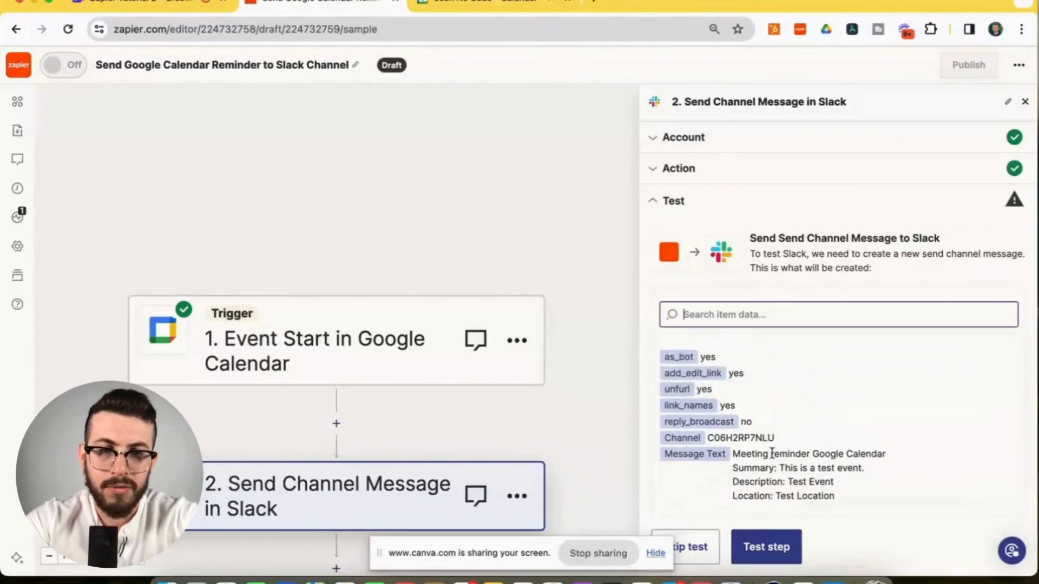
{"action": "scroll", "coordinate": [692, 411], "scroll_direction": "down", "scroll_amount": 1}
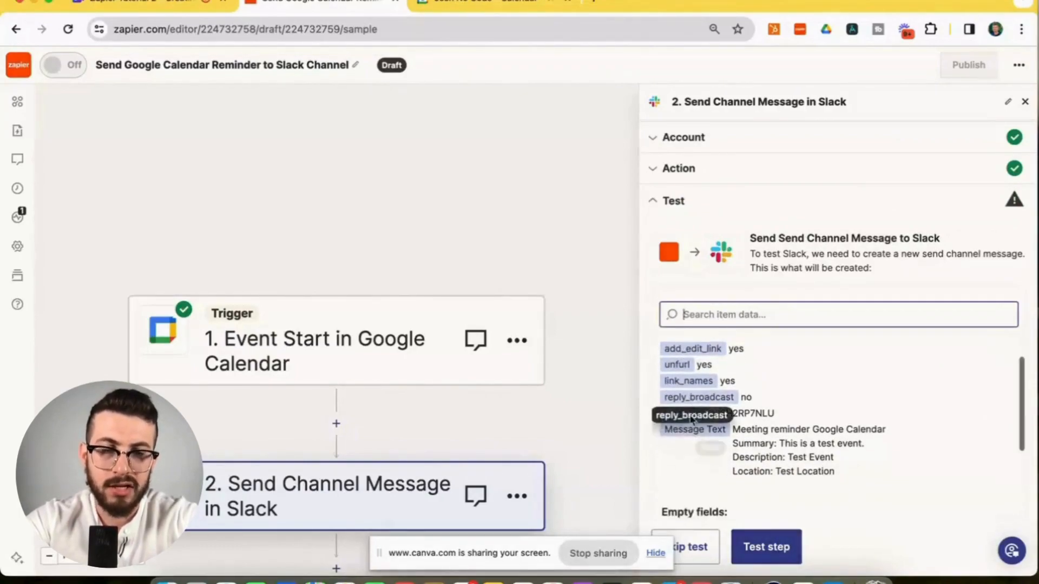
{"action": "left_click", "coordinate": [769, 548]}
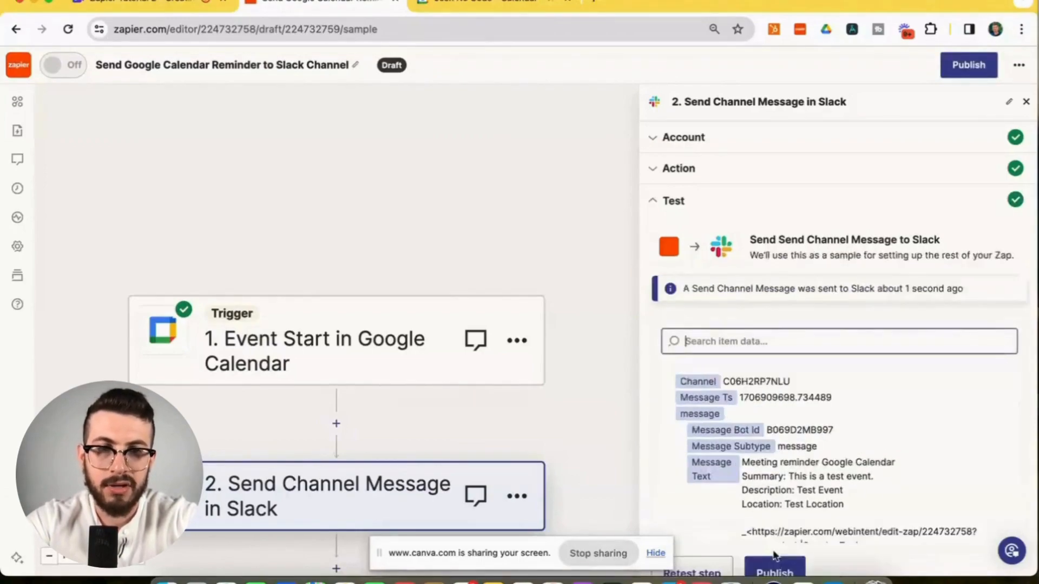
Step: Examine the returned Slack test data, especially the message text and the link at its end
{"action": "scroll", "coordinate": [746, 467], "scroll_direction": "down", "scroll_amount": 1}
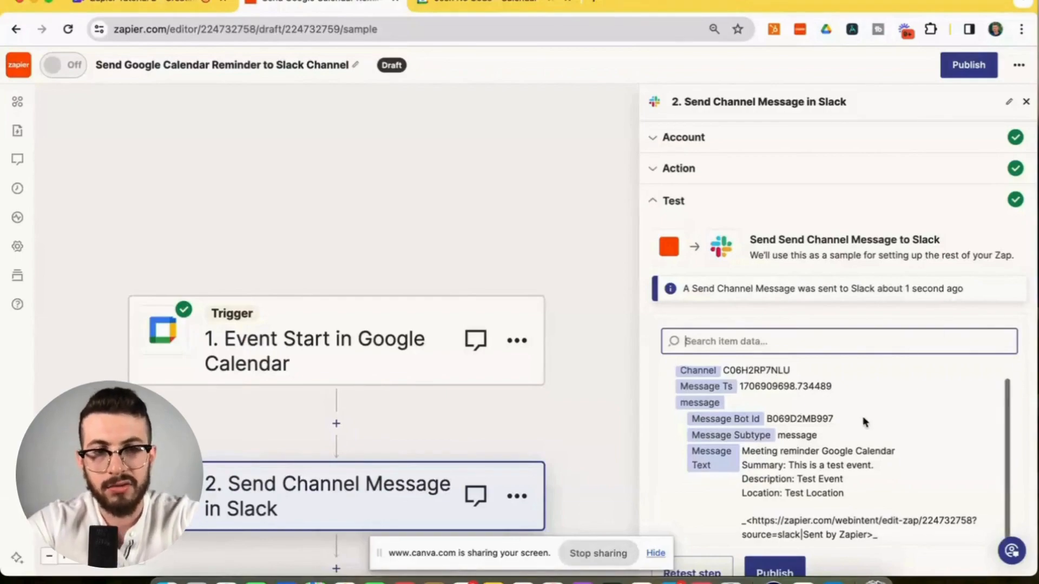
{"action": "scroll", "coordinate": [697, 383], "scroll_direction": "up", "scroll_amount": 1}
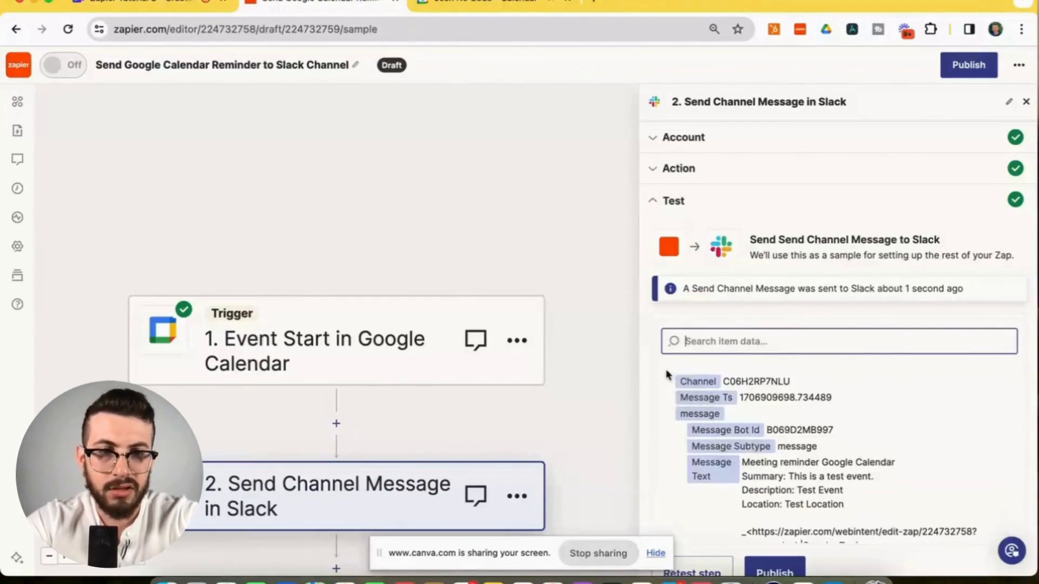
{"action": "scroll", "coordinate": [789, 526], "scroll_direction": "down", "scroll_amount": 1}
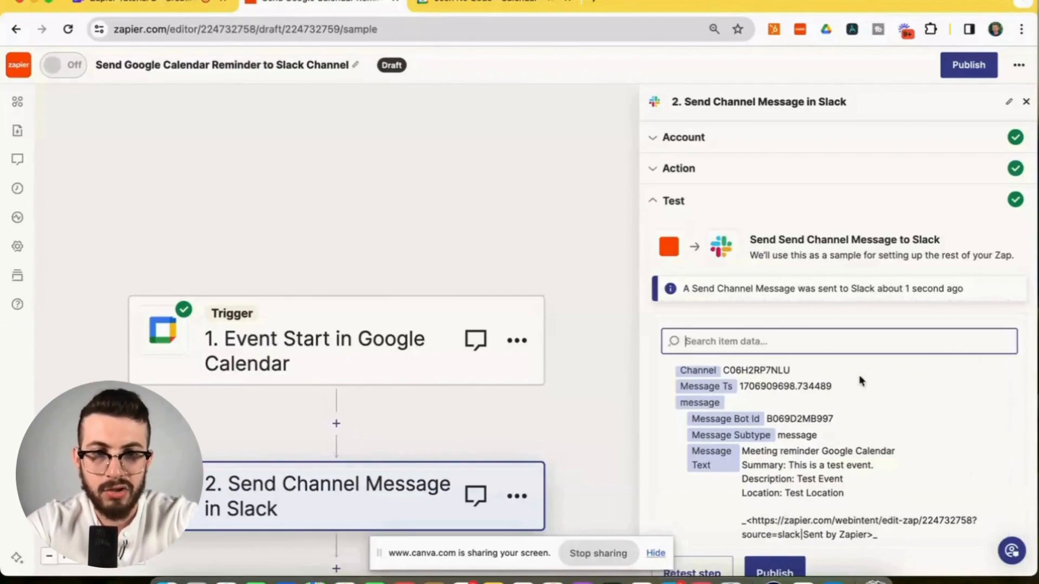
{"action": "scroll", "coordinate": [811, 399], "scroll_direction": "down", "scroll_amount": 1}
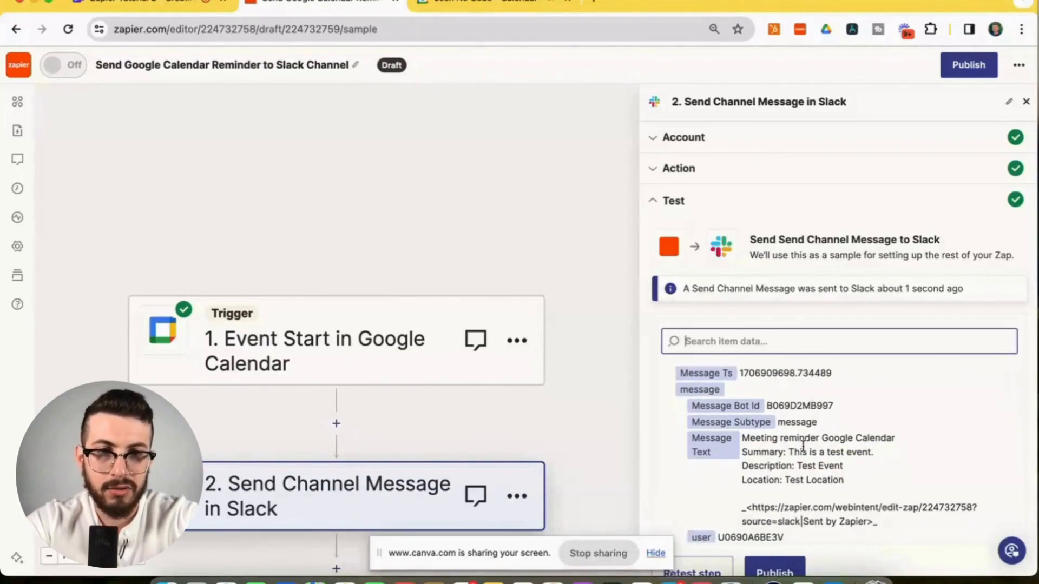
{"action": "scroll", "coordinate": [658, 428], "scroll_direction": "up", "scroll_amount": 1}
{"action": "scroll", "coordinate": [659, 430], "scroll_direction": "down", "scroll_amount": 1}
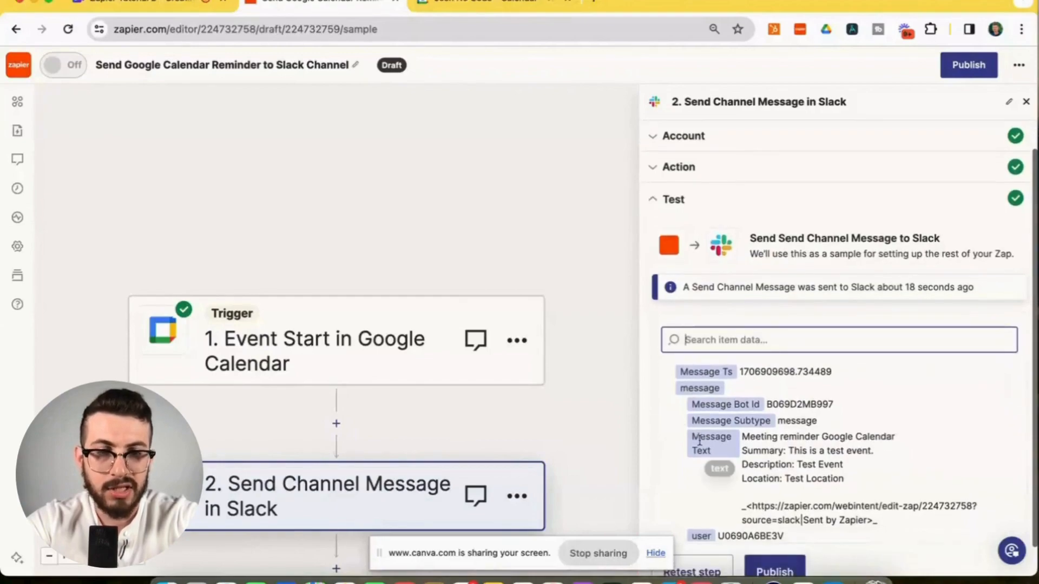
{"action": "scroll", "coordinate": [705, 427], "scroll_direction": "down", "scroll_amount": 2}
{"action": "scroll", "coordinate": [705, 427], "scroll_direction": "up", "scroll_amount": 1}
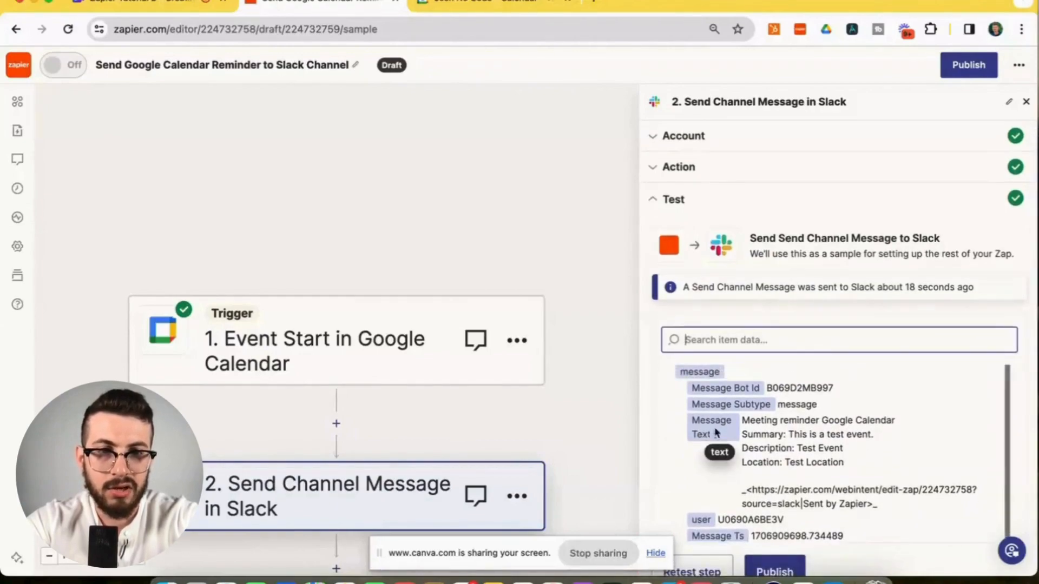
{"action": "left_click_drag", "start_coordinate": [746, 420], "coordinate": [896, 419]}
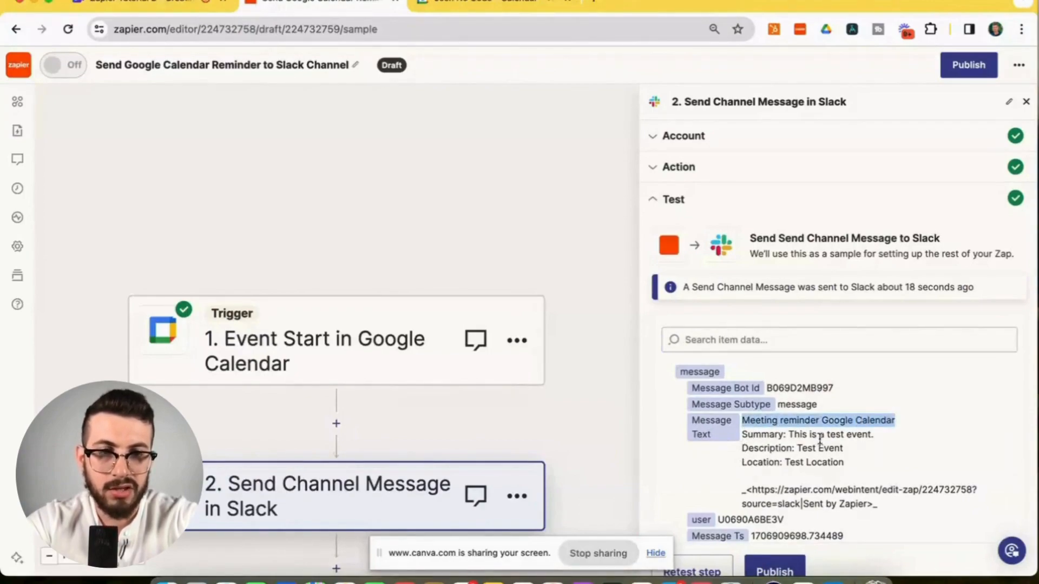
{"action": "scroll", "coordinate": [773, 469], "scroll_direction": "down", "scroll_amount": 3}
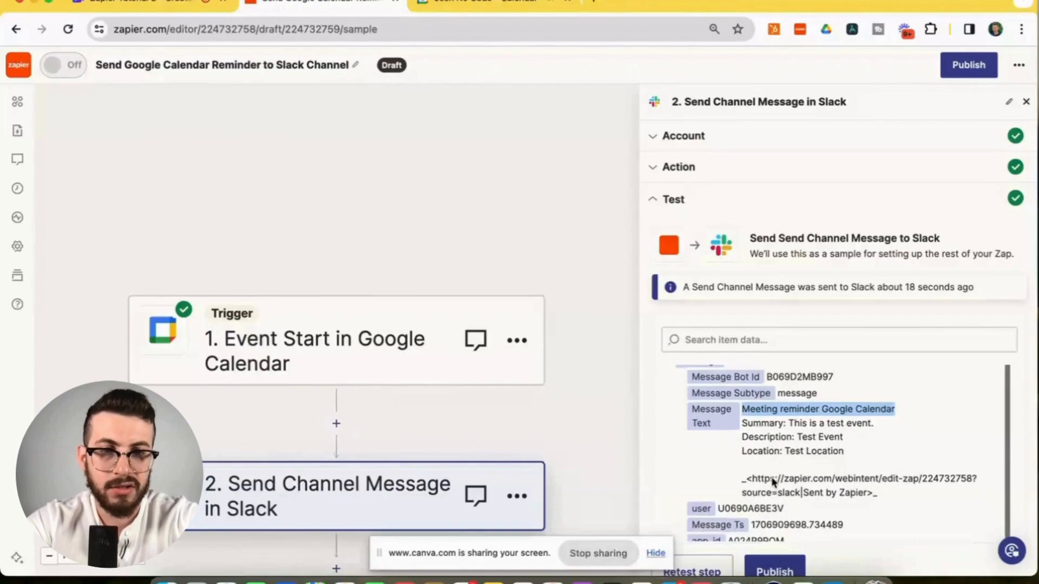
{"action": "scroll", "coordinate": [744, 516], "scroll_direction": "down", "scroll_amount": 4}
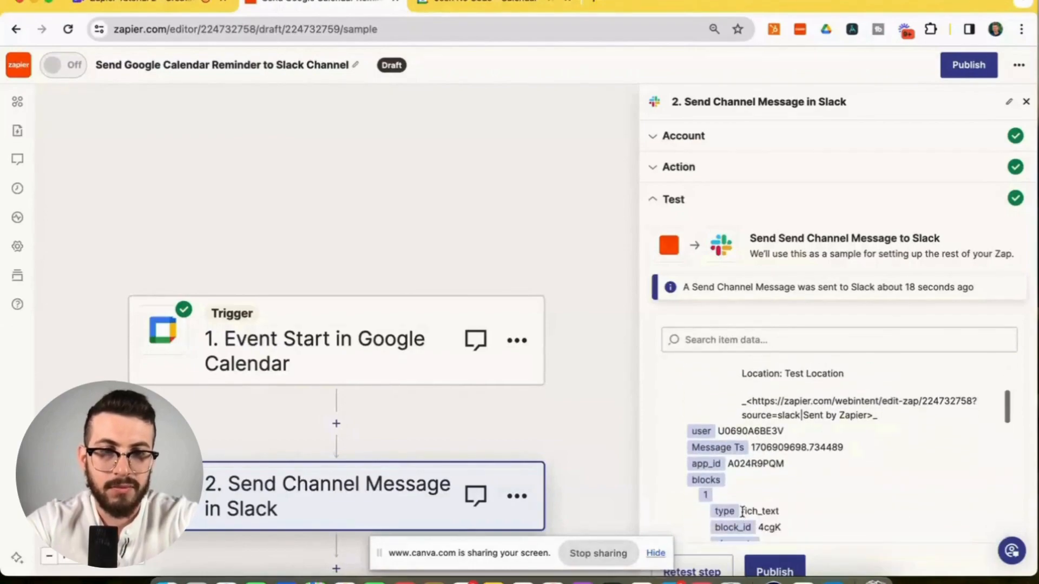
Step: Publish the Send Google Calendar Reminder to Slack Channel Zap
{"action": "left_click", "coordinate": [790, 570]}
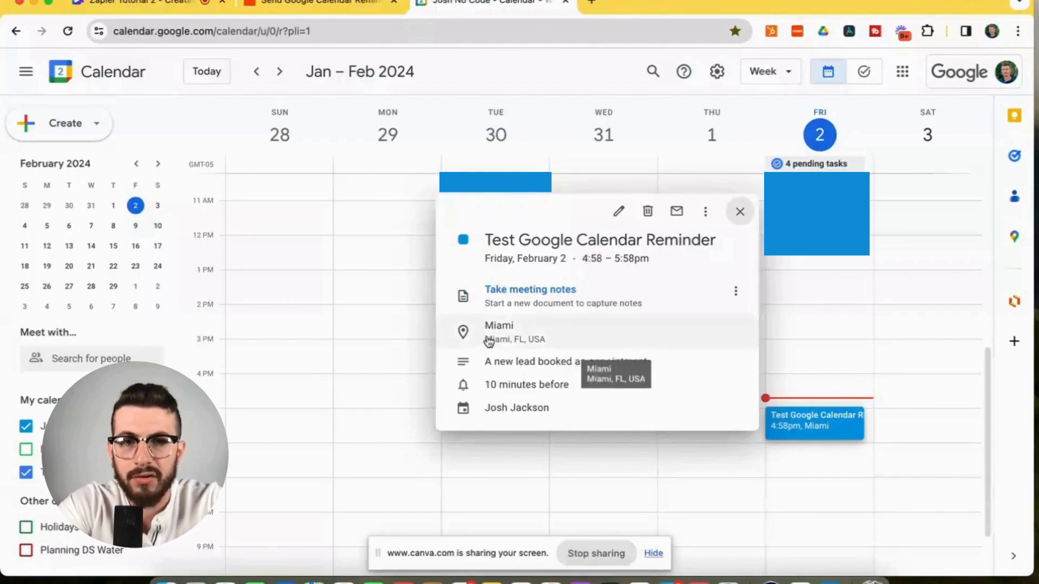
Step: Examine the description of the Test Google Calendar Reminder event in Google Calendar
{"action": "left_click_drag", "start_coordinate": [486, 362], "coordinate": [650, 365]}
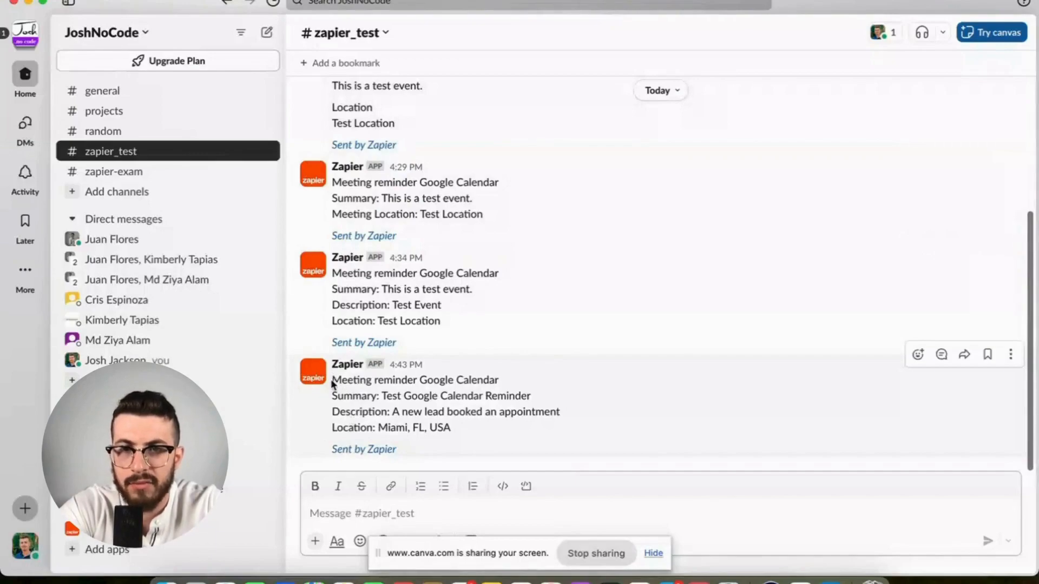
Step: Check the title, summary, description and location in the newest Zapier reminder posted to the zapier_test channel in Slack
{"action": "left_click_drag", "start_coordinate": [332, 382], "coordinate": [514, 378]}
{"action": "left_click_drag", "start_coordinate": [381, 396], "coordinate": [579, 399]}
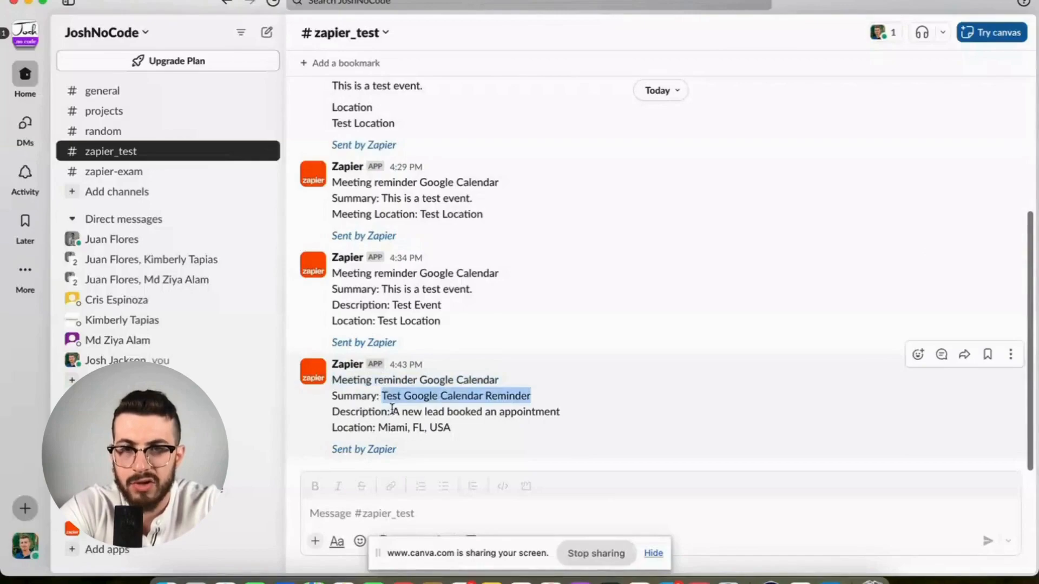
{"action": "left_click_drag", "start_coordinate": [392, 409], "coordinate": [562, 415]}
{"action": "left_click_drag", "start_coordinate": [377, 429], "coordinate": [484, 424]}
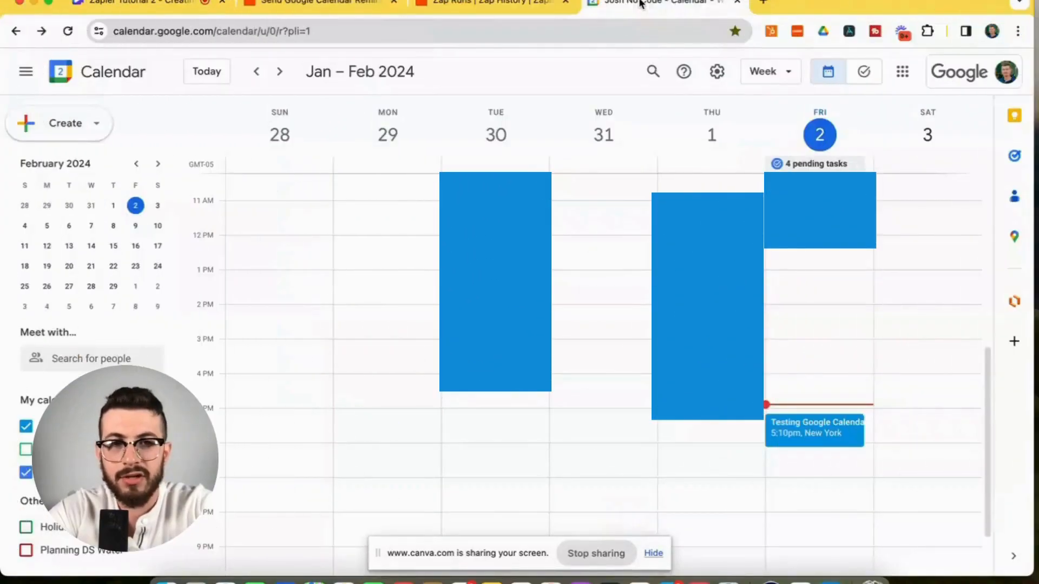
Step: Open the Testing Google Calendar Reminder event in Google Calendar and check its title, location and description, especially the word "team"
{"action": "left_click", "coordinate": [832, 439]}
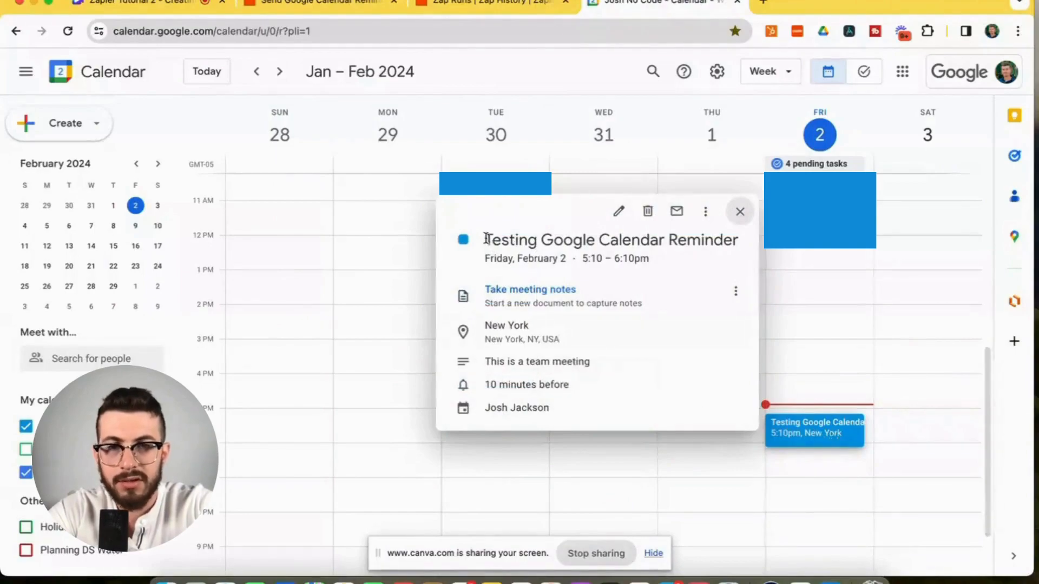
{"action": "triple_click", "coordinate": [738, 241]}
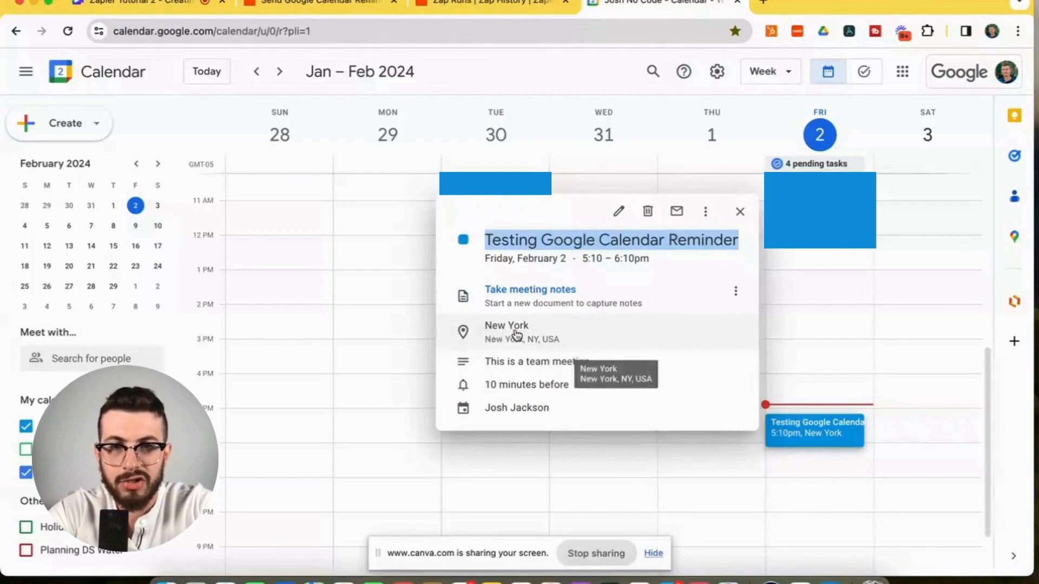
{"action": "left_click_drag", "start_coordinate": [486, 364], "coordinate": [595, 365]}
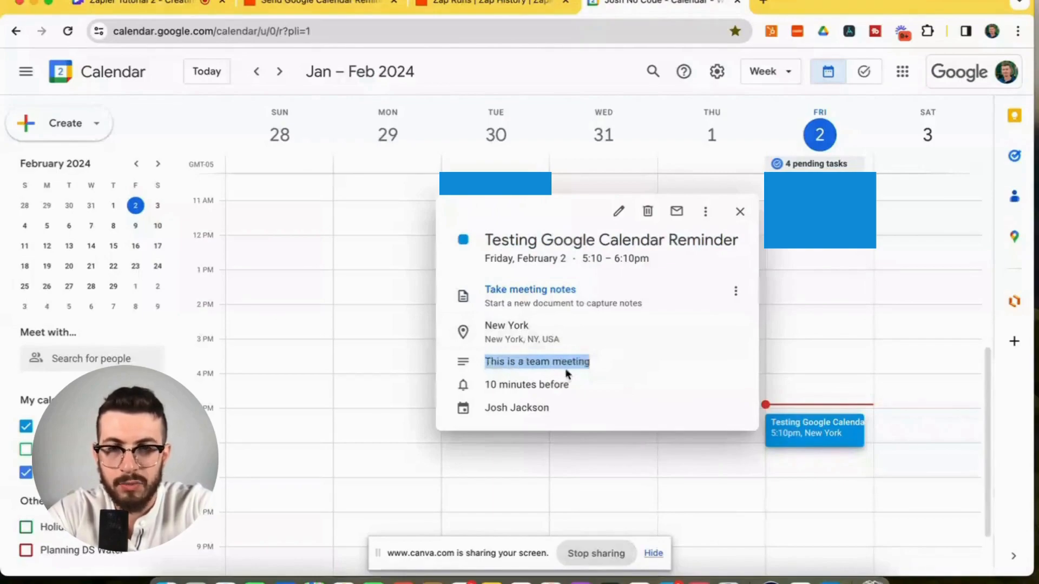
{"action": "left_click", "coordinate": [551, 364]}
{"action": "left_click_drag", "start_coordinate": [550, 361], "coordinate": [525, 362]}
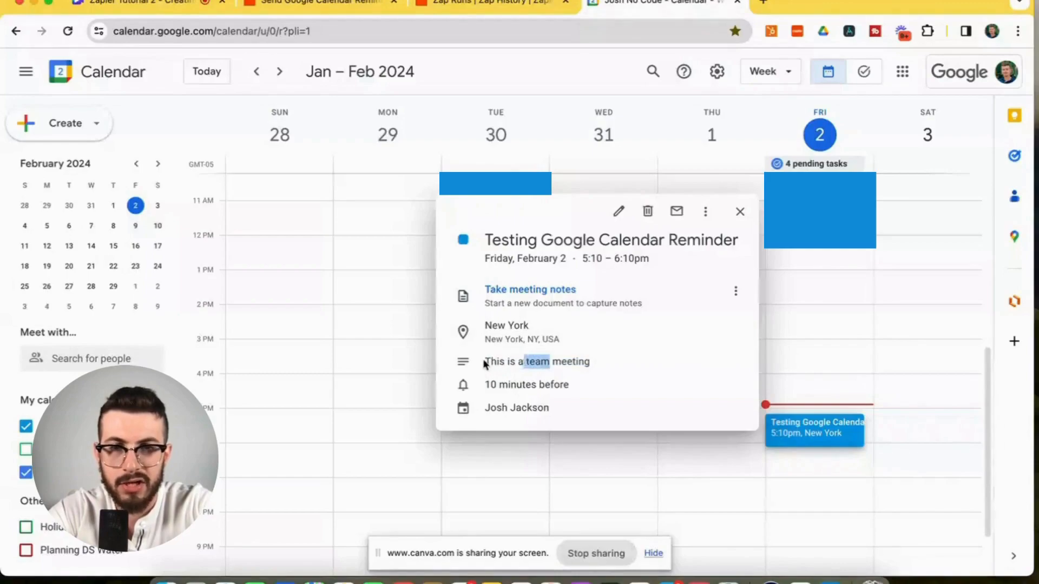
{"action": "left_click", "coordinate": [533, 362]}
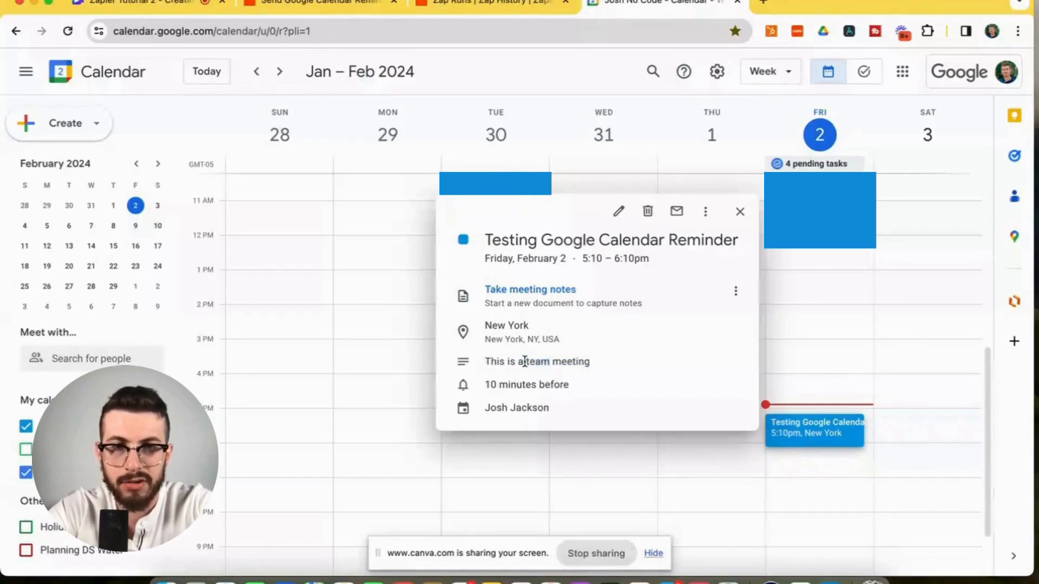
{"action": "double_click", "coordinate": [527, 361]}
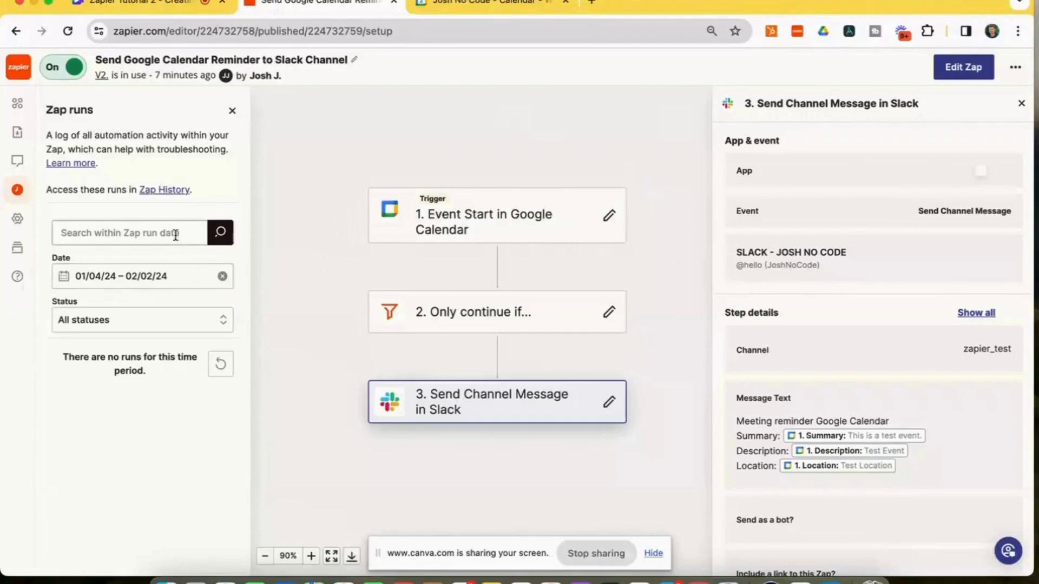
Step: Open the Zap History of the reminder Zap in Zapier, refresh it and open the filtered run
{"action": "left_click", "coordinate": [173, 191]}
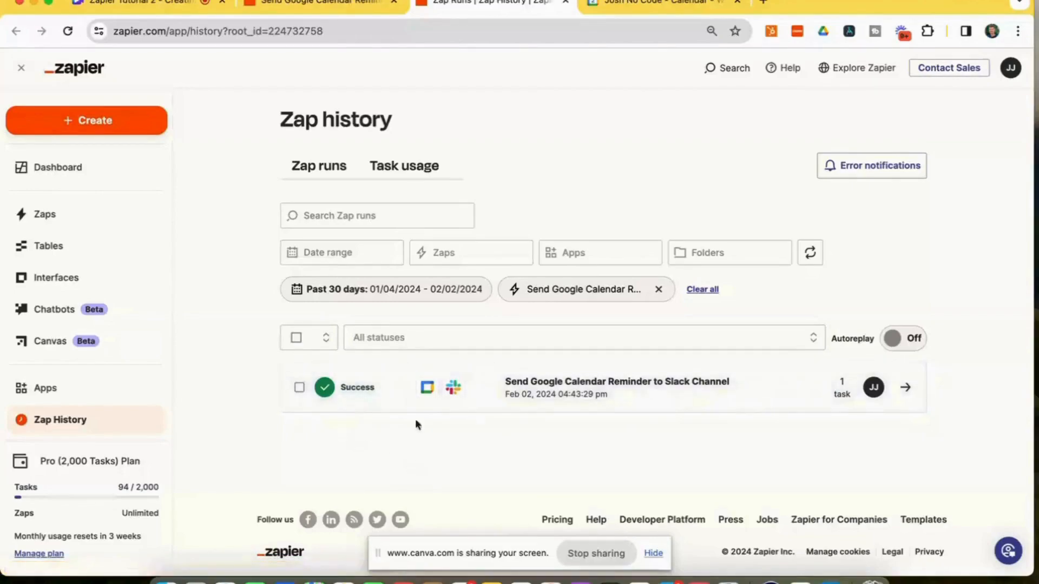
{"action": "key", "text": "super+r"}
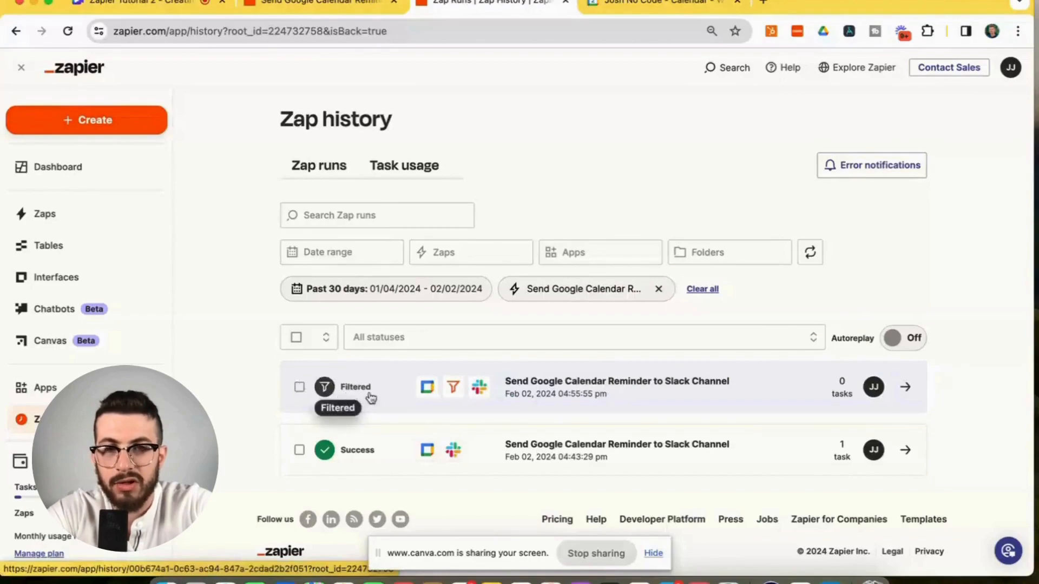
{"action": "left_click", "coordinate": [550, 407]}
Step: Review the filtered run's details, from the trigger's input data down to the filter and Slack message steps
{"action": "scroll", "coordinate": [288, 252], "scroll_direction": "down", "scroll_amount": 1}
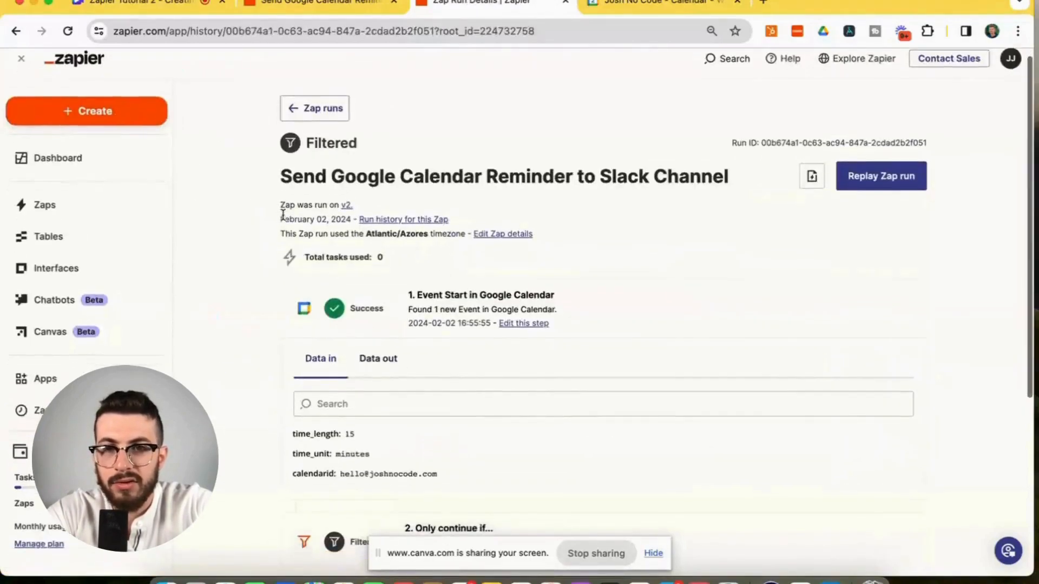
{"action": "scroll", "coordinate": [286, 274], "scroll_direction": "down", "scroll_amount": 2}
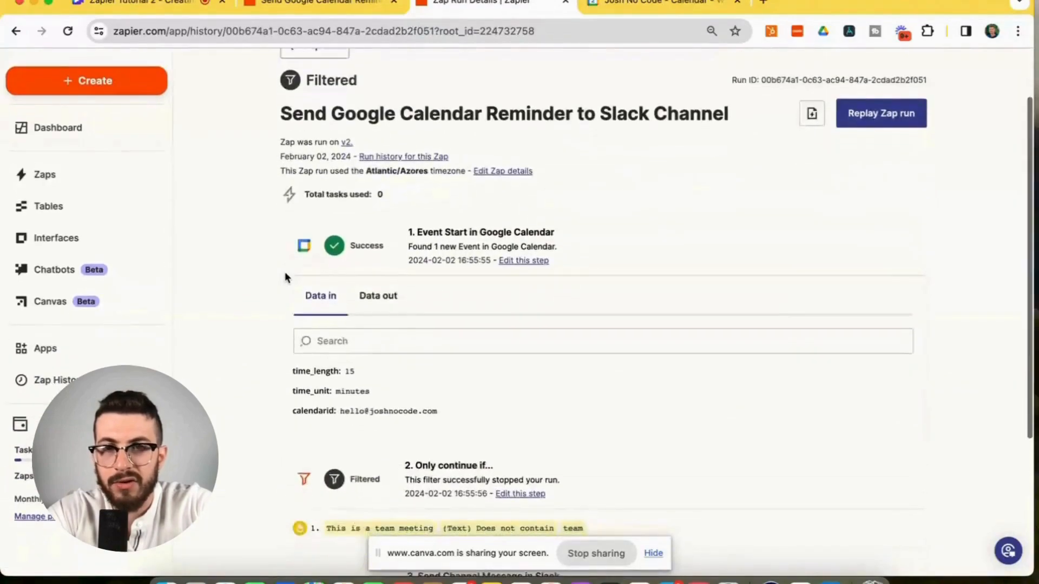
{"action": "scroll", "coordinate": [332, 328], "scroll_direction": "down", "scroll_amount": 2}
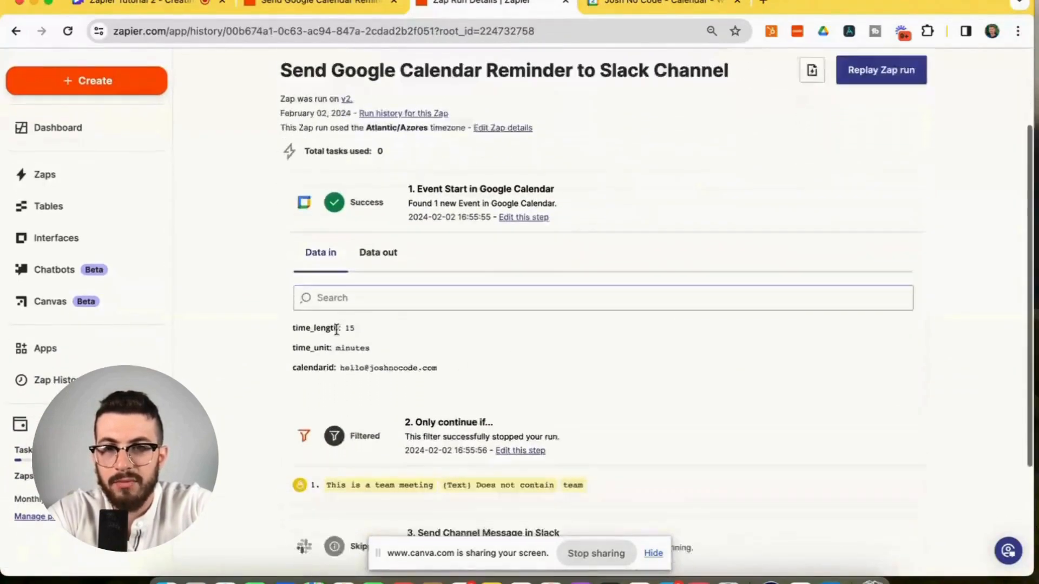
{"action": "scroll", "coordinate": [289, 248], "scroll_direction": "down", "scroll_amount": 3}
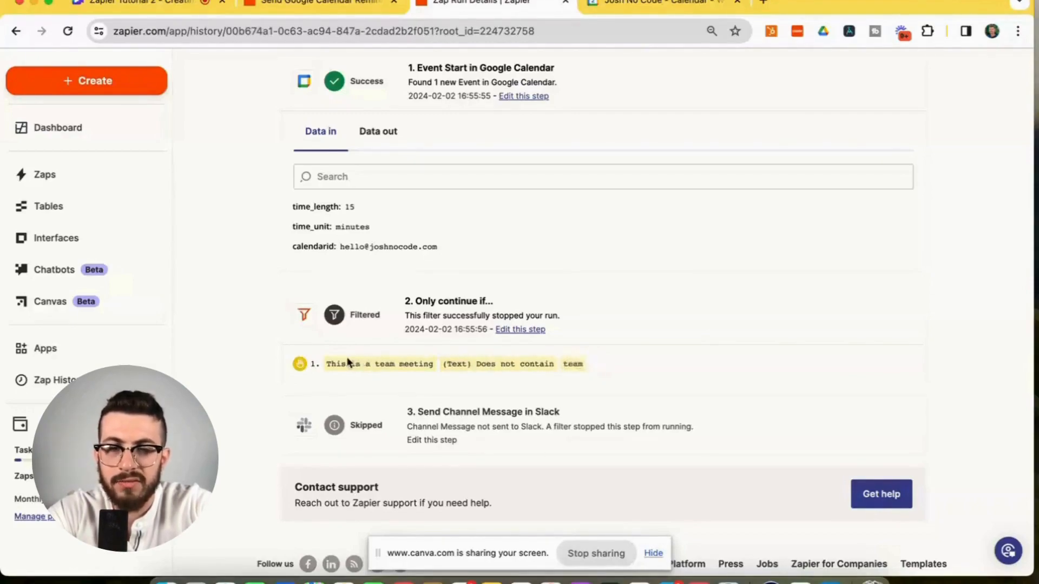
Step: Show the output data of the Event Start trigger and check the event's description and remaining fields
{"action": "scroll", "coordinate": [308, 265], "scroll_direction": "up", "scroll_amount": 1}
{"action": "left_click", "coordinate": [379, 165]}
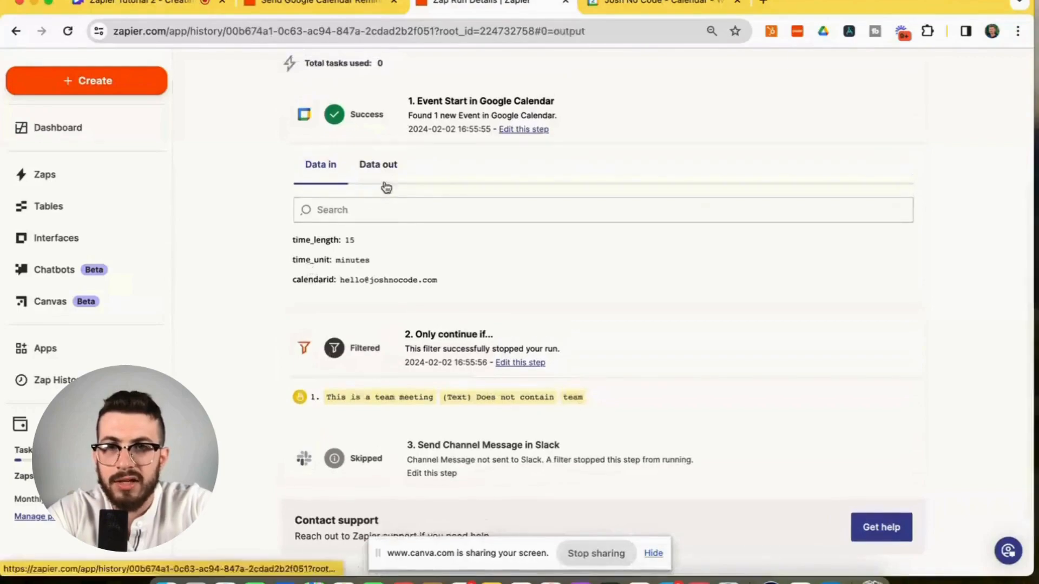
{"action": "scroll", "coordinate": [337, 372], "scroll_direction": "down", "scroll_amount": 1}
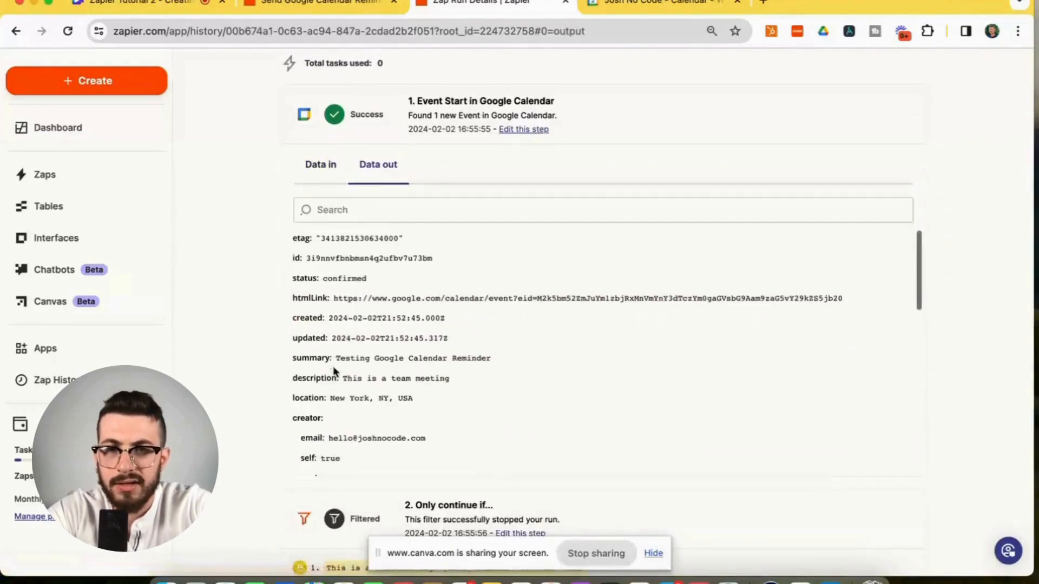
{"action": "left_click_drag", "start_coordinate": [342, 370], "coordinate": [447, 370]}
{"action": "scroll", "coordinate": [423, 388], "scroll_direction": "down", "scroll_amount": 10}
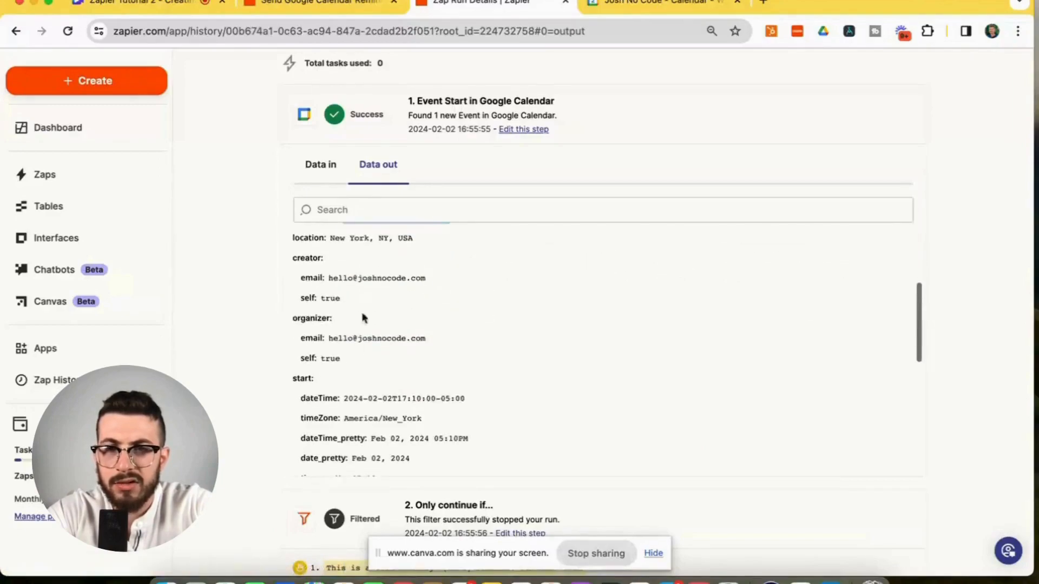
Step: Compare the filter condition with the event description in the trigger's output, and return to the list of Zap runs
{"action": "scroll", "coordinate": [267, 433], "scroll_direction": "down", "scroll_amount": 2}
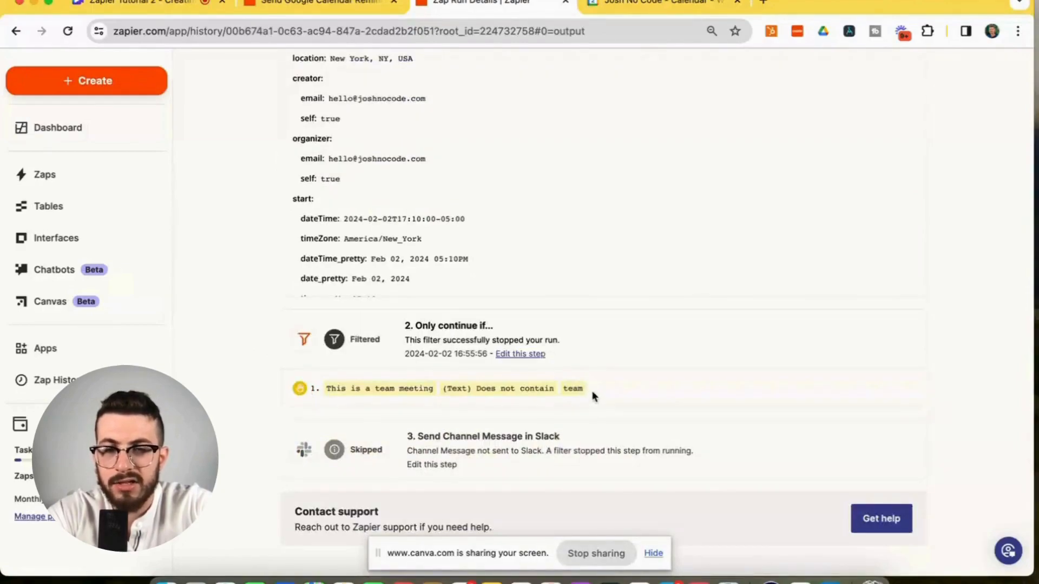
{"action": "scroll", "coordinate": [265, 384], "scroll_direction": "down", "scroll_amount": 1}
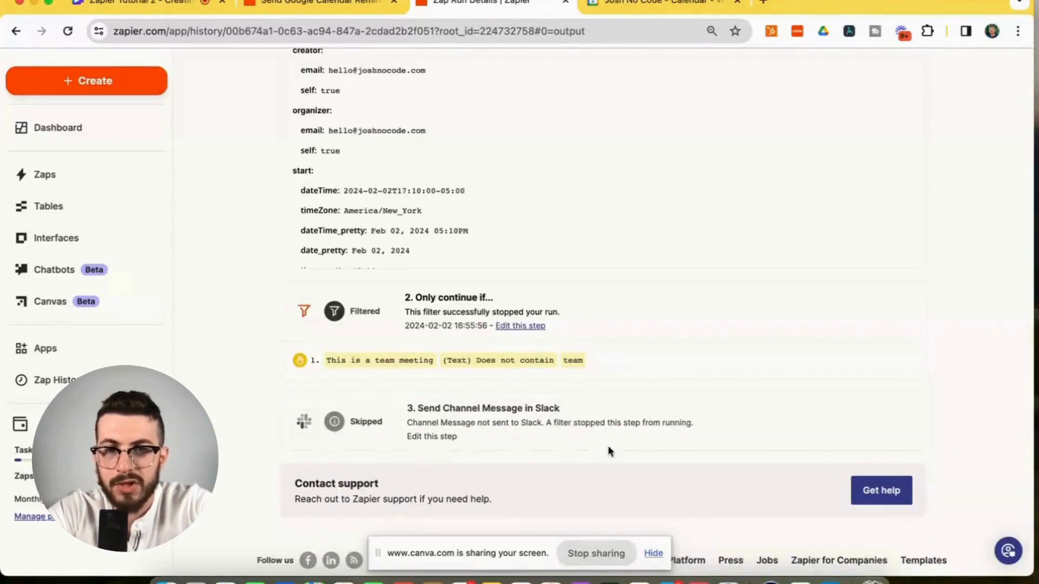
{"action": "scroll", "coordinate": [763, 343], "scroll_direction": "up", "scroll_amount": 10}
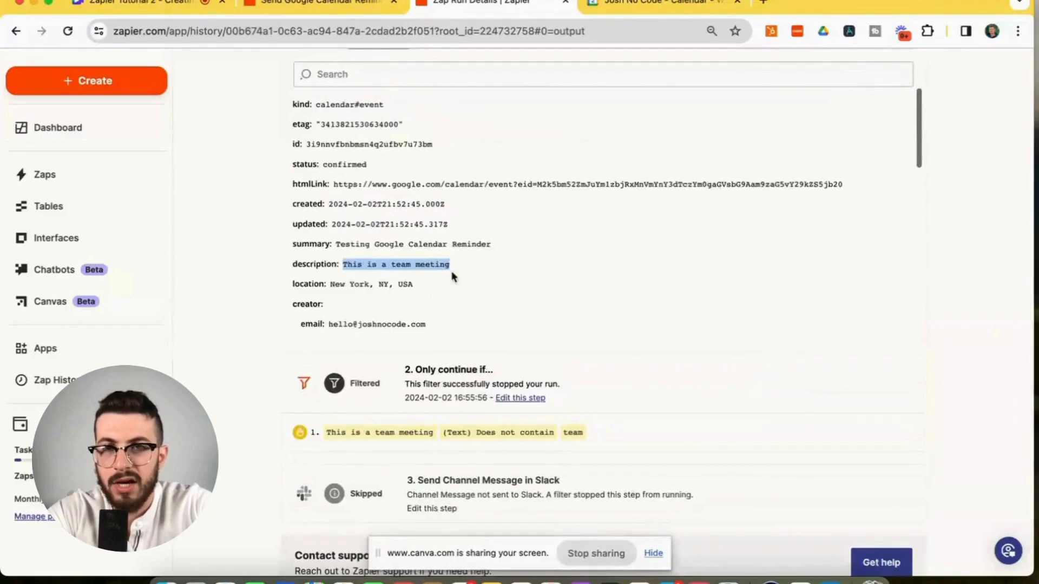
{"action": "scroll", "coordinate": [452, 277], "scroll_direction": "up", "scroll_amount": 2}
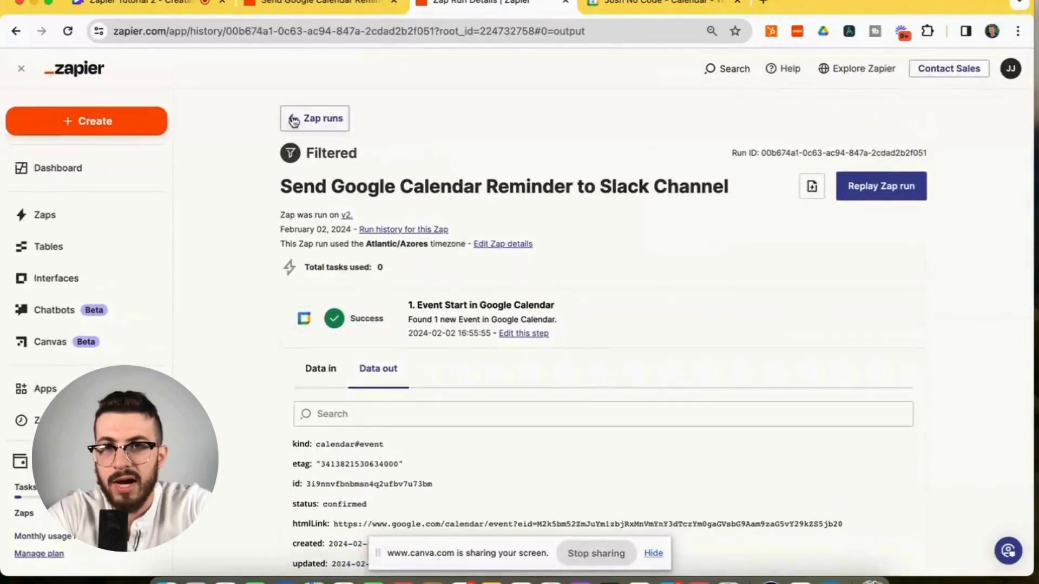
{"action": "left_click", "coordinate": [299, 120]}
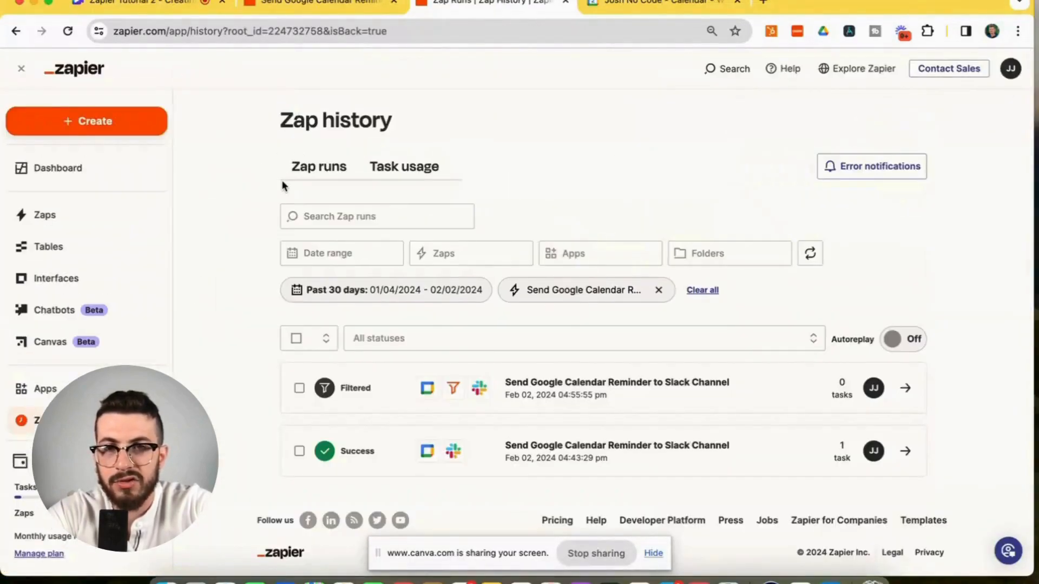